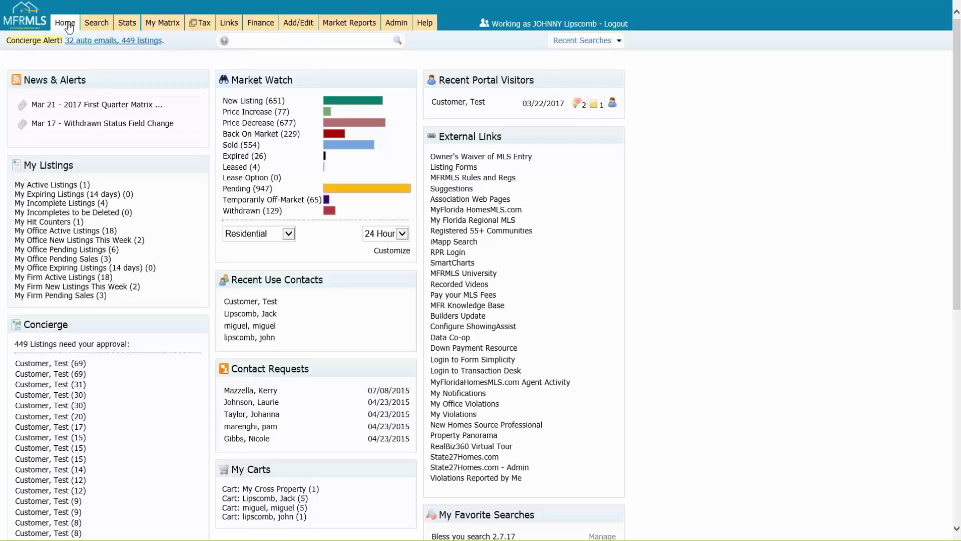
Open the Stats page and scroll through its search form and system presets
click(127, 23)
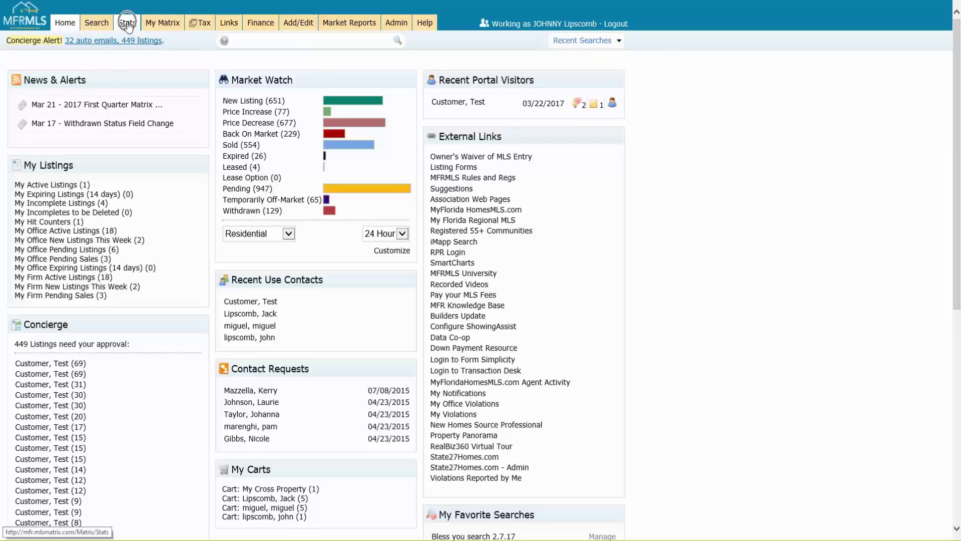
click(129, 33)
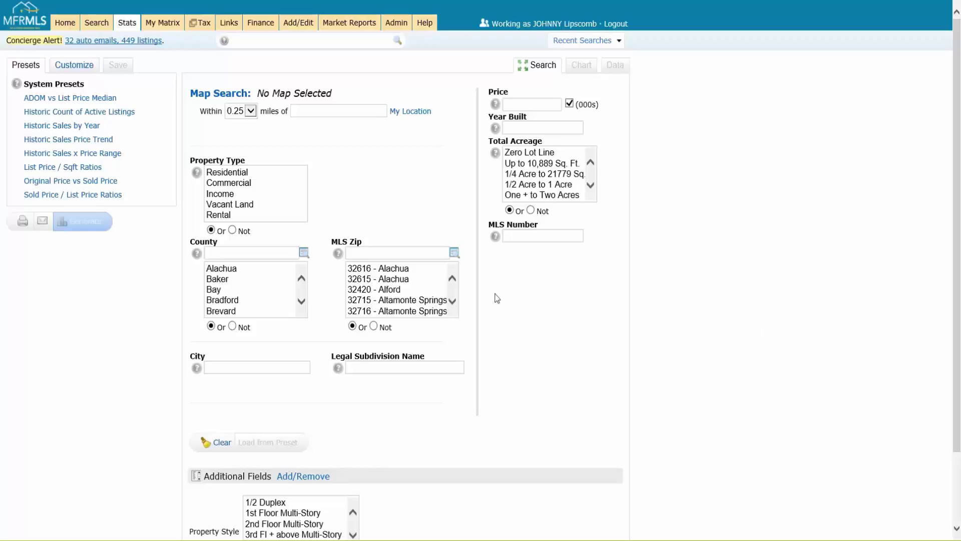
key(ctrl)
scroll(288, 423, down, 2)
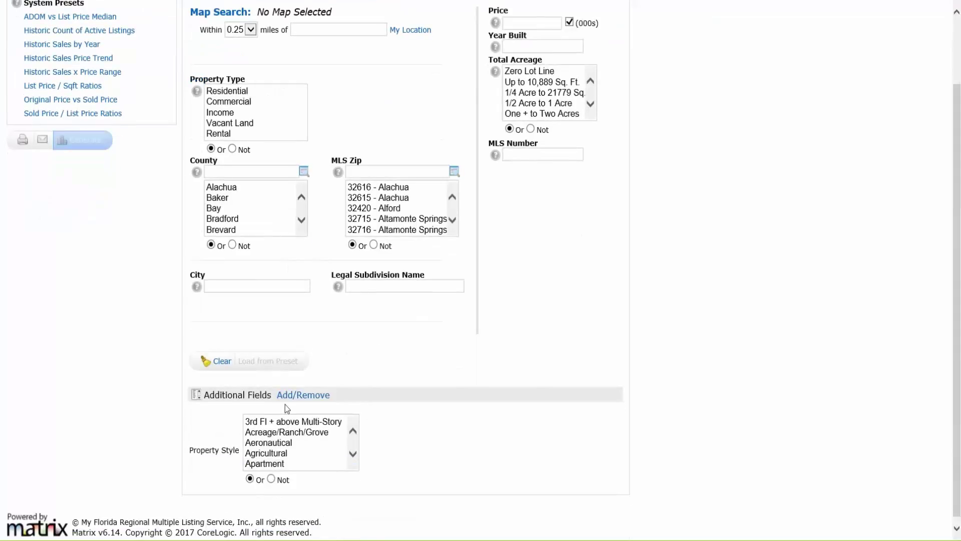
scroll(284, 404, up, 2)
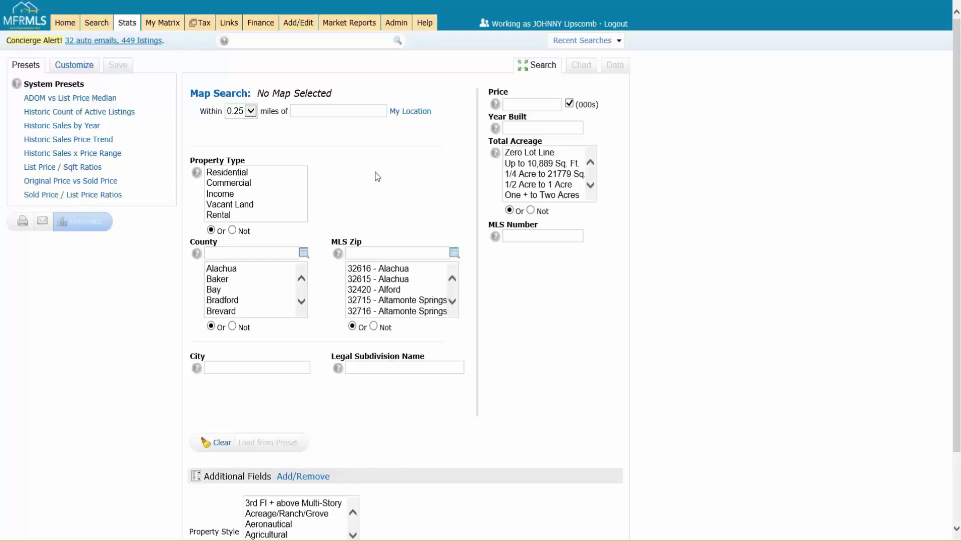
Enter City orlando, property type Residential and Price (000s) 200- in the Stats search form
click(258, 369)
text(orlando)
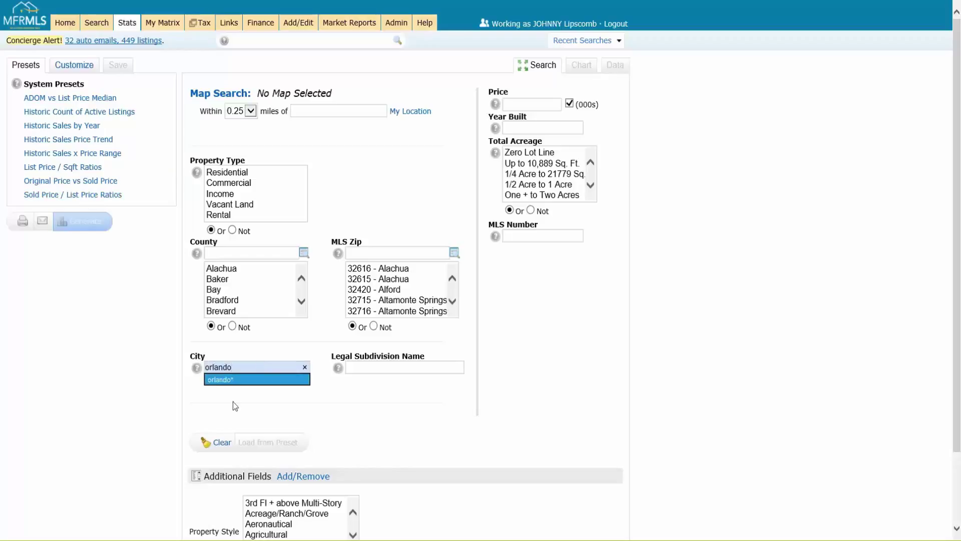
click(241, 178)
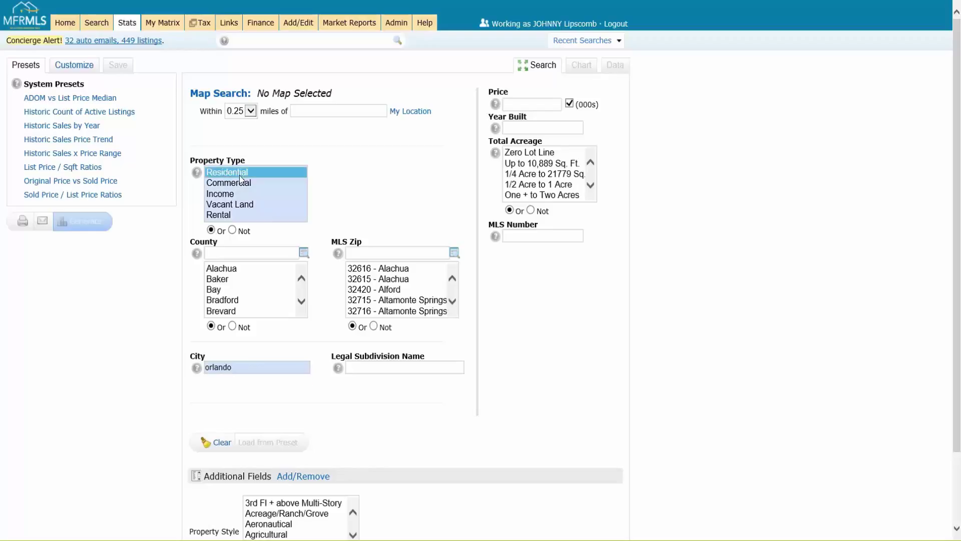
click(532, 105)
text(200-)
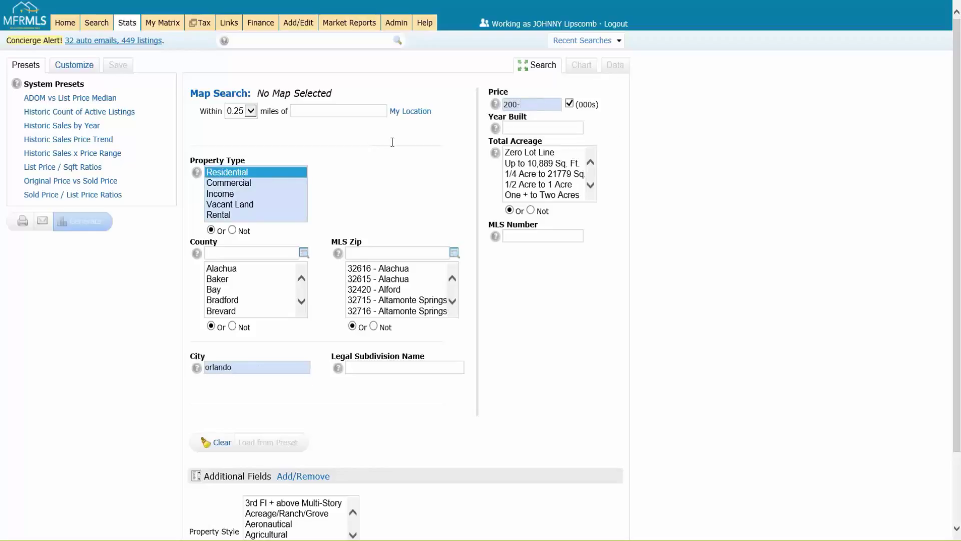
click(104, 182)
click(238, 99)
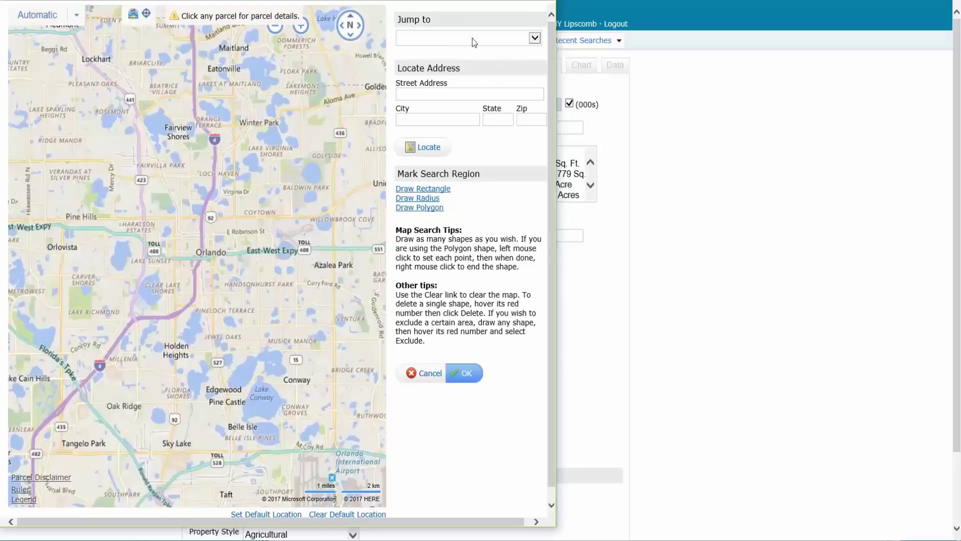
click(455, 94)
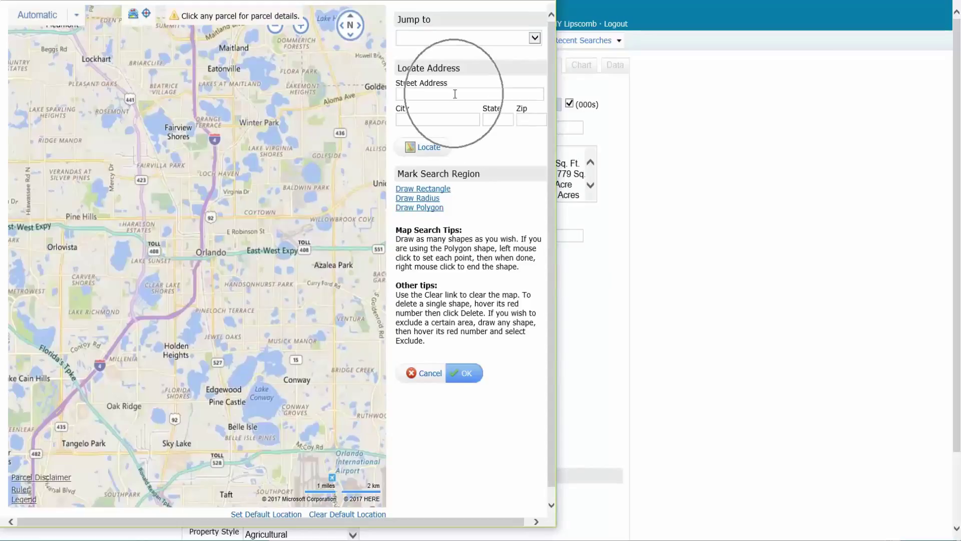
click(429, 373)
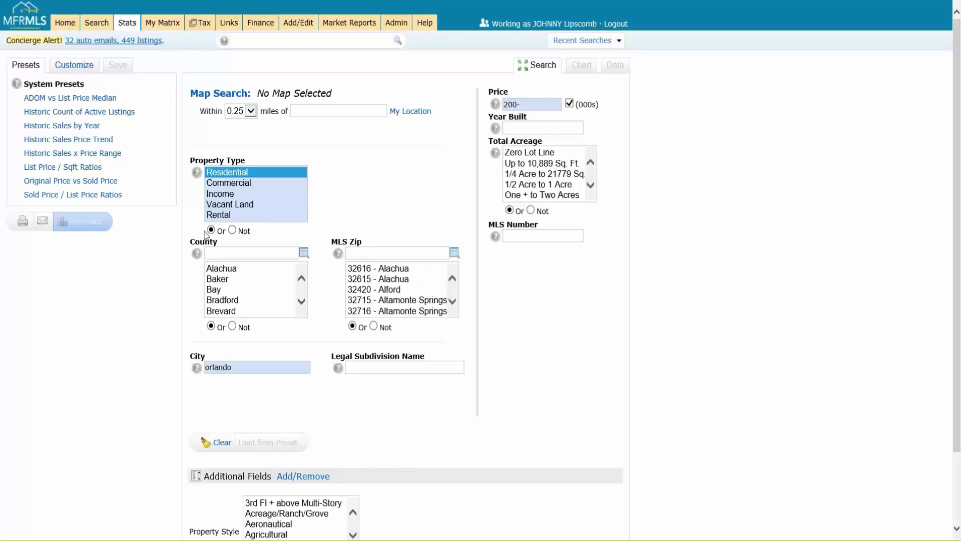
Generate the Original Price vs Sold Price chart of monthly median prices for the search results
click(96, 181)
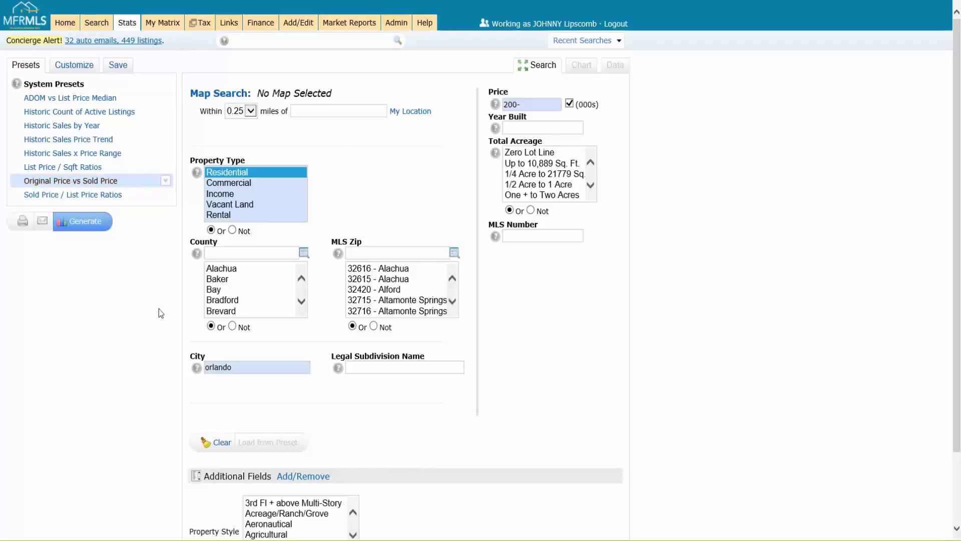
click(88, 223)
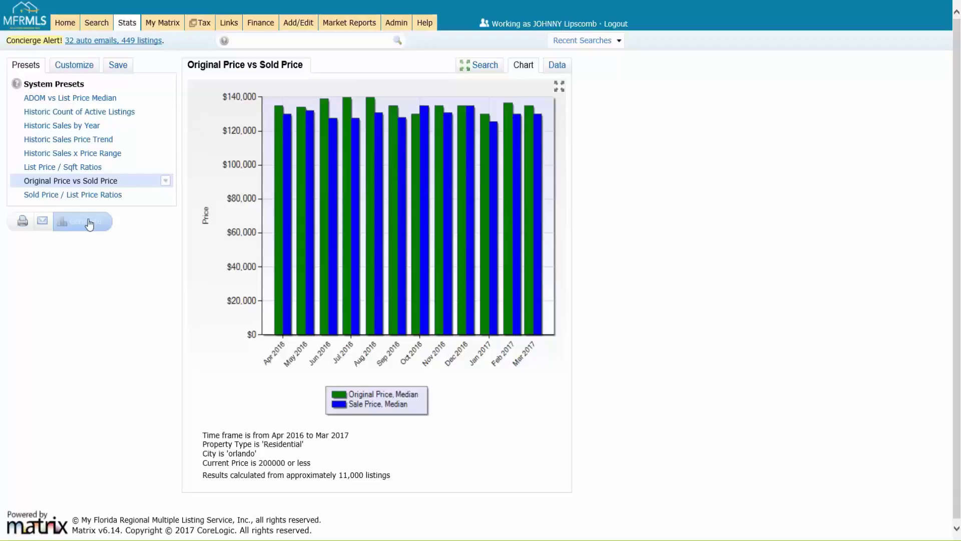
click(88, 68)
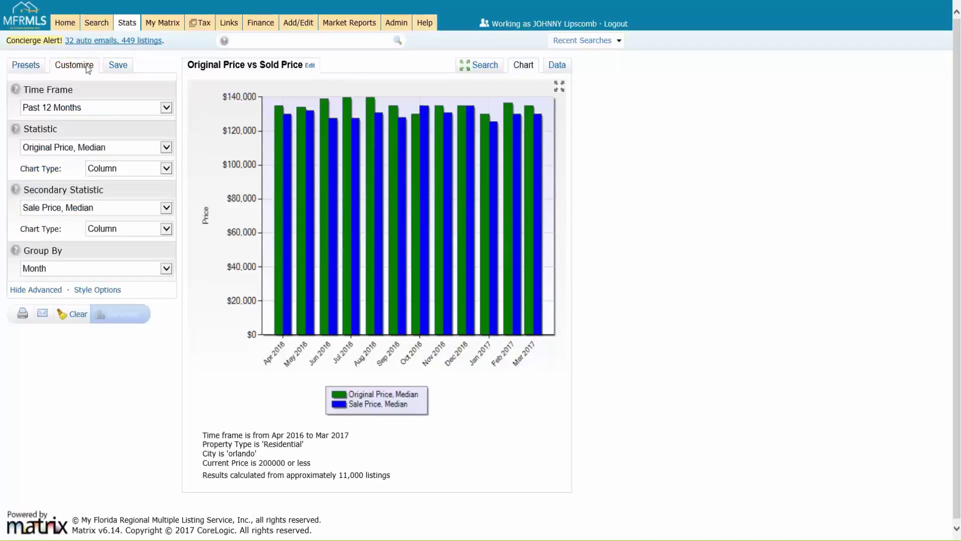
click(113, 112)
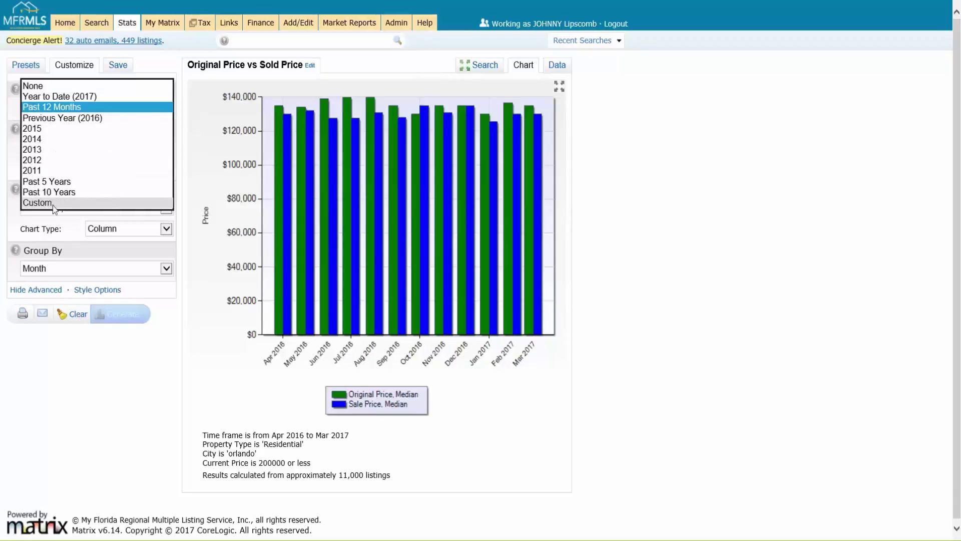
click(158, 67)
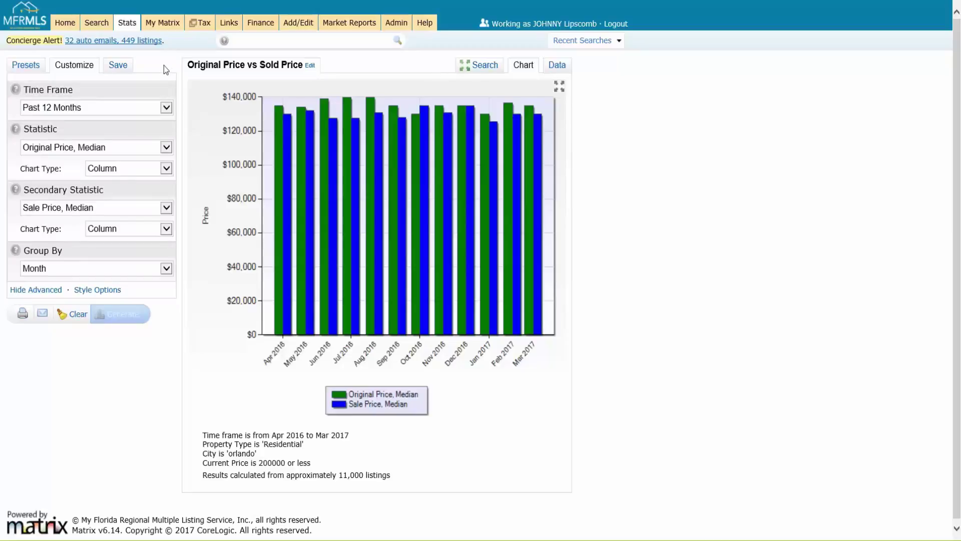
click(25, 65)
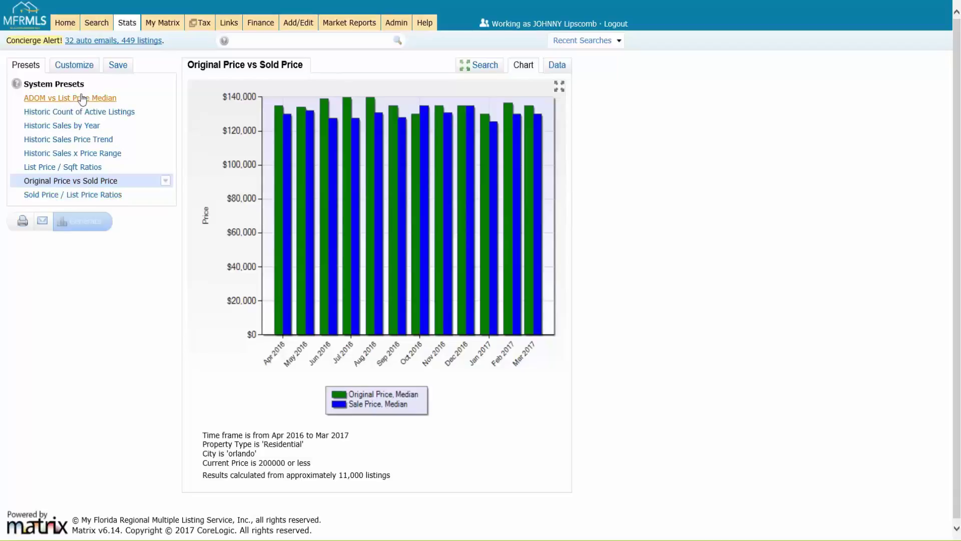
click(75, 68)
click(86, 148)
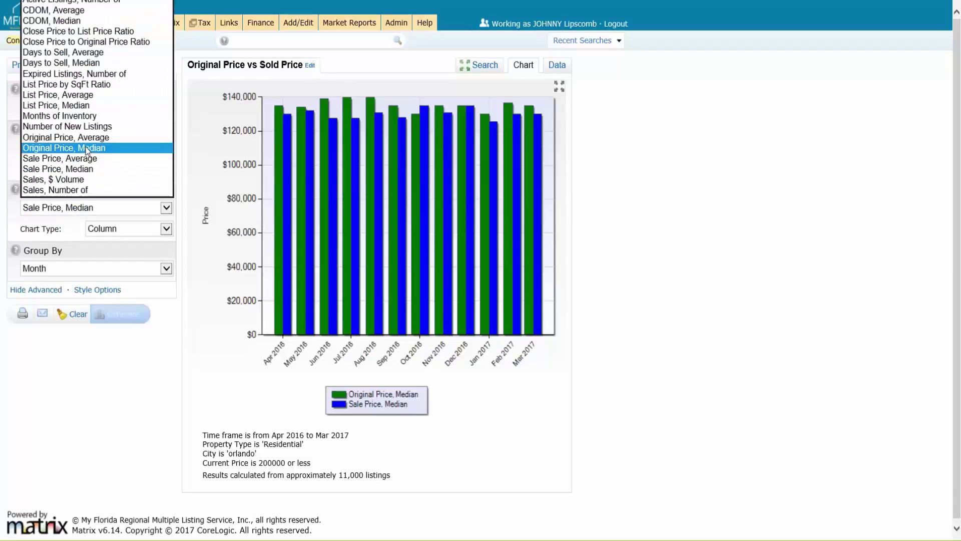
click(195, 158)
click(125, 207)
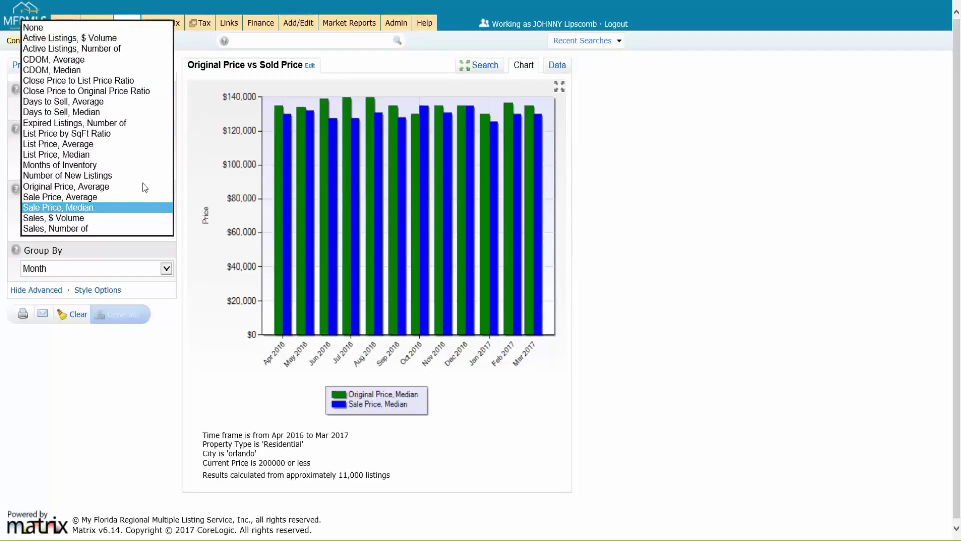
click(200, 150)
In Customize, keep the main statistic as columns and redraw the sale price median as a line
click(27, 67)
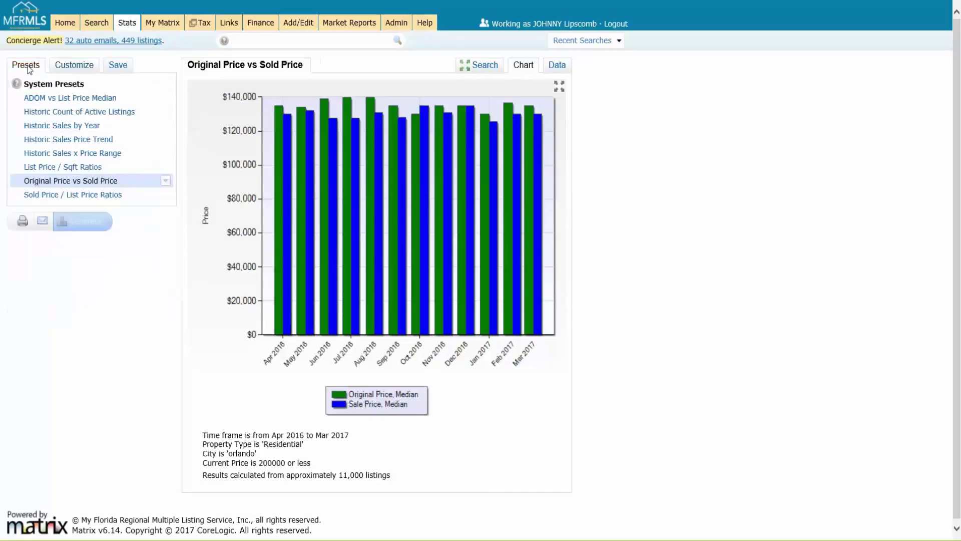
click(74, 65)
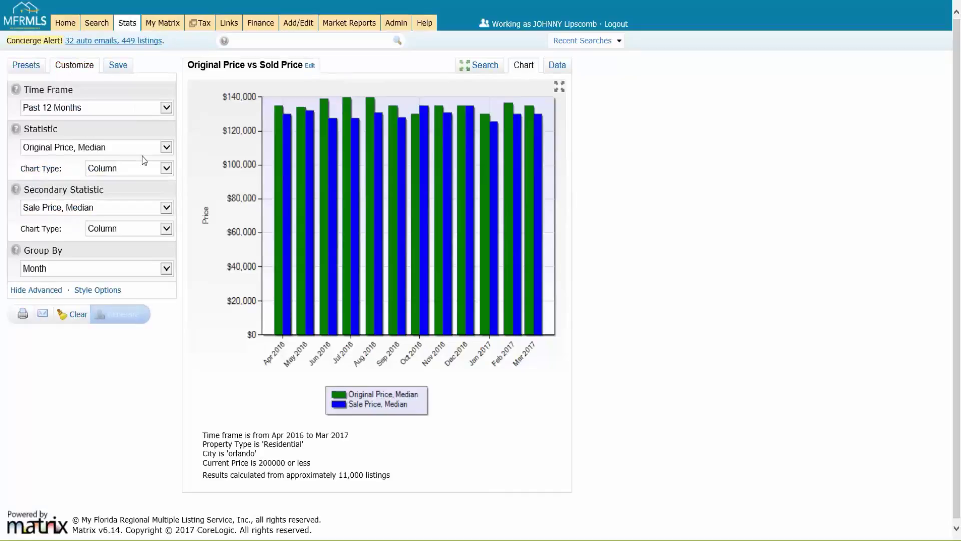
click(128, 168)
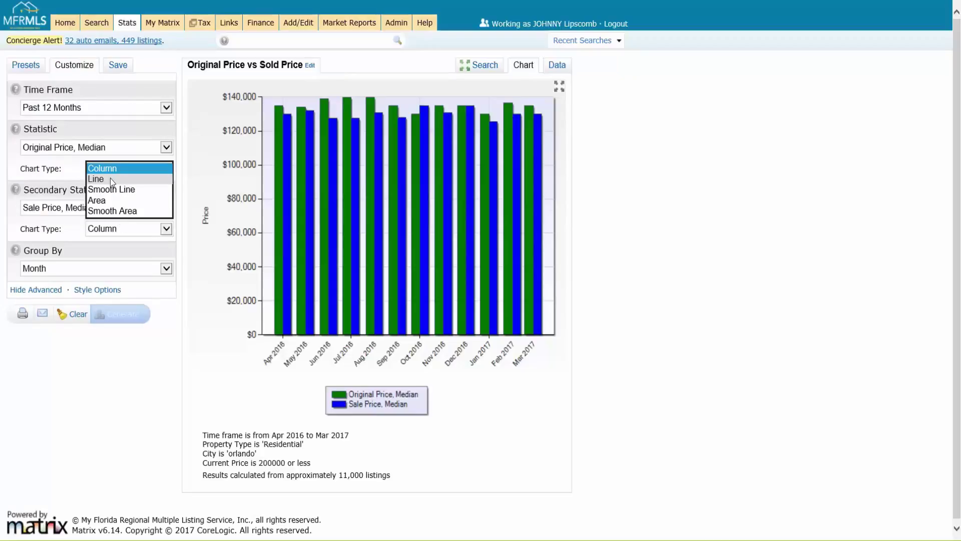
click(128, 224)
click(131, 227)
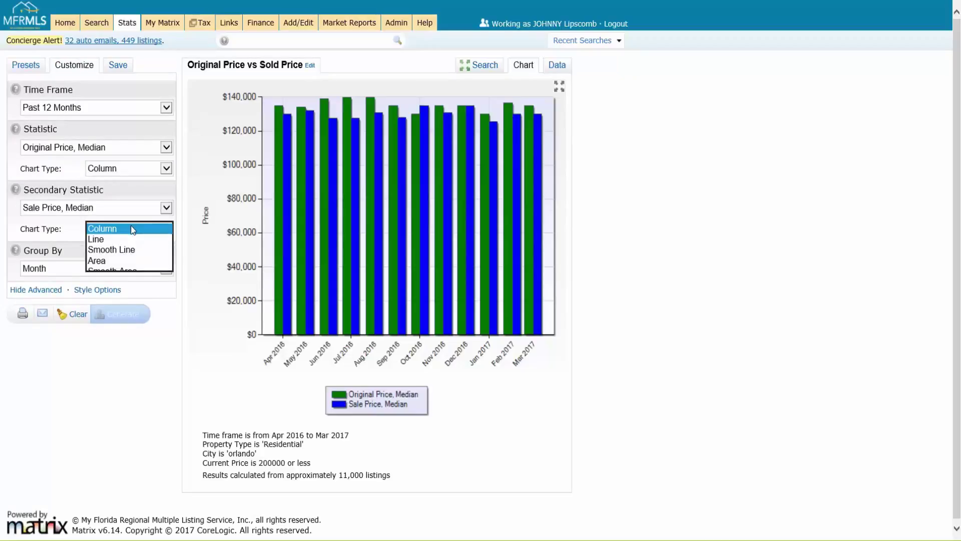
click(107, 238)
click(128, 318)
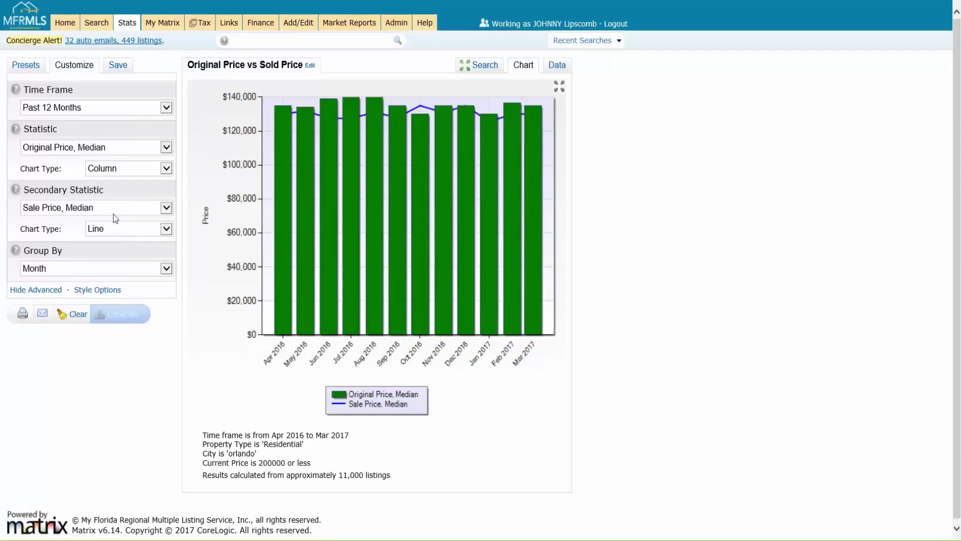
Switch the sale price back to columns, regenerate, and keep Group By set to Month
click(121, 228)
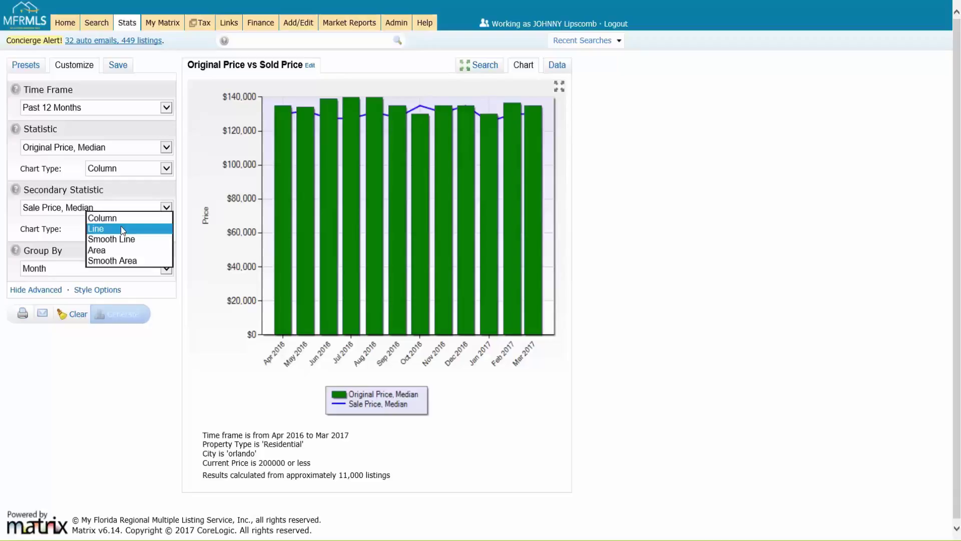
click(113, 218)
click(125, 319)
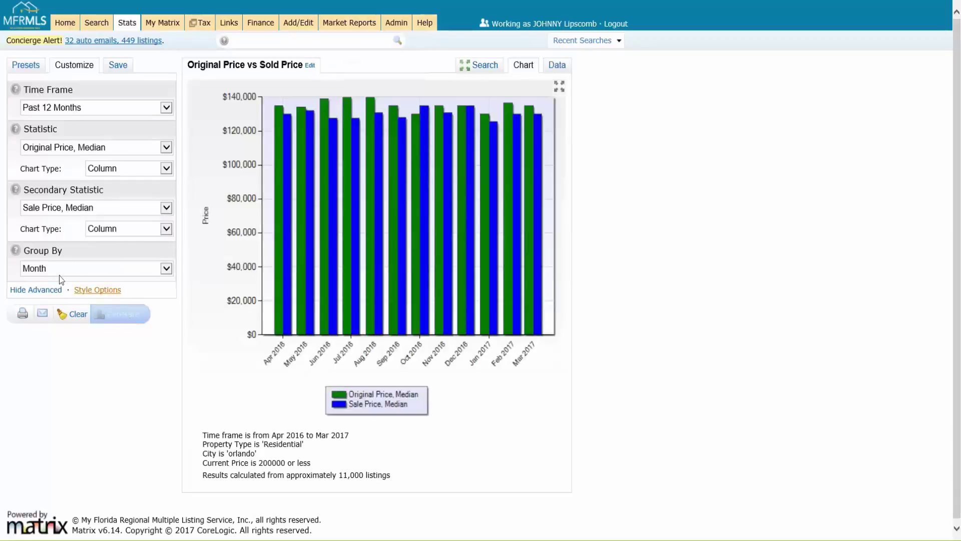
click(59, 270)
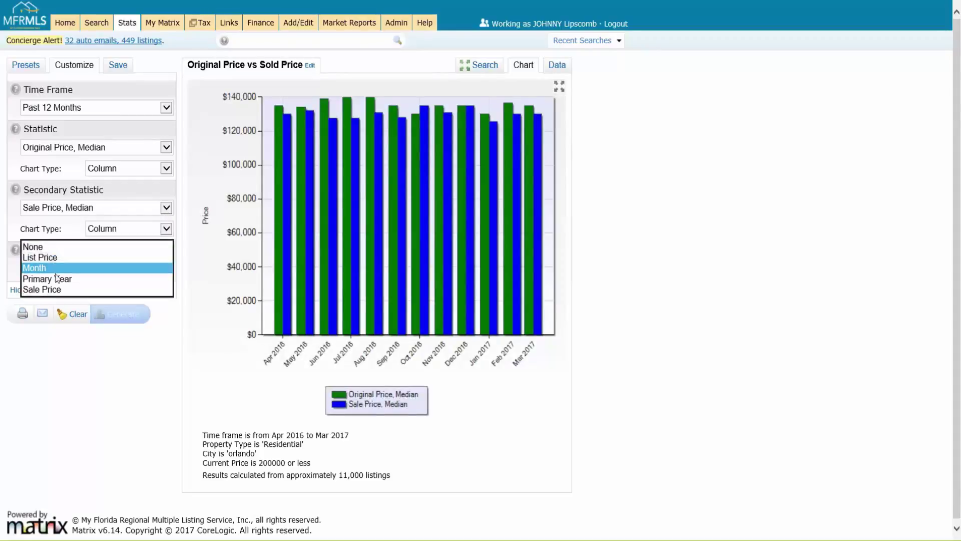
click(173, 336)
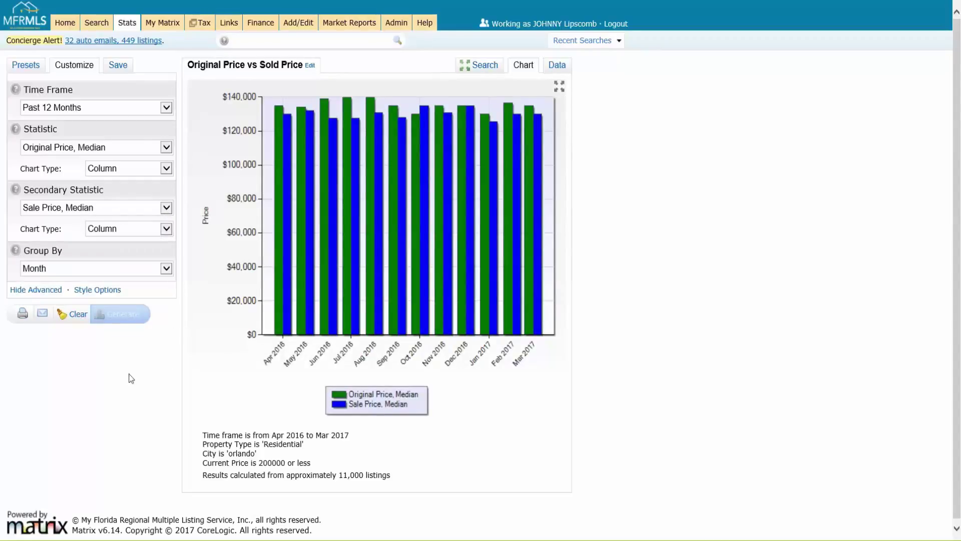
Apply the Bright Pastel colour palette to the chart and regenerate it
click(103, 292)
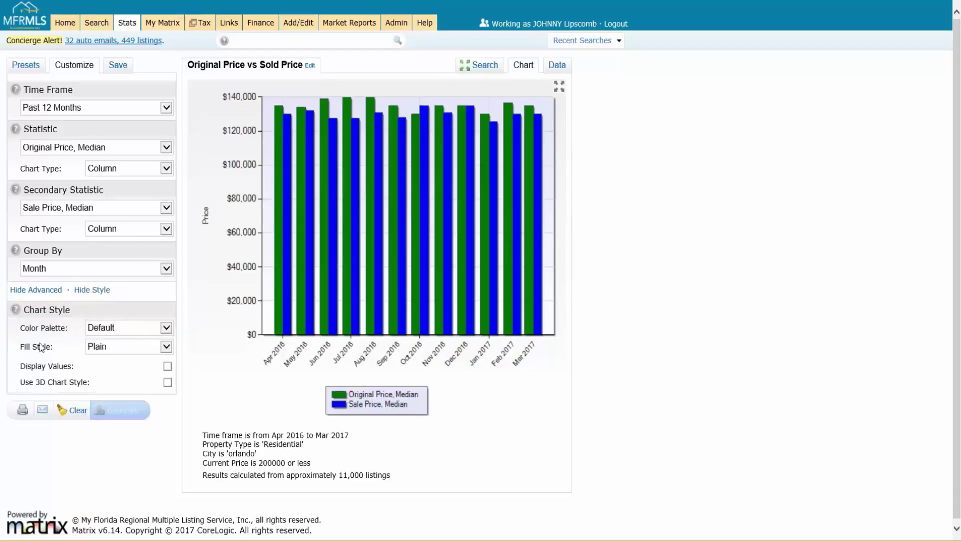
click(122, 327)
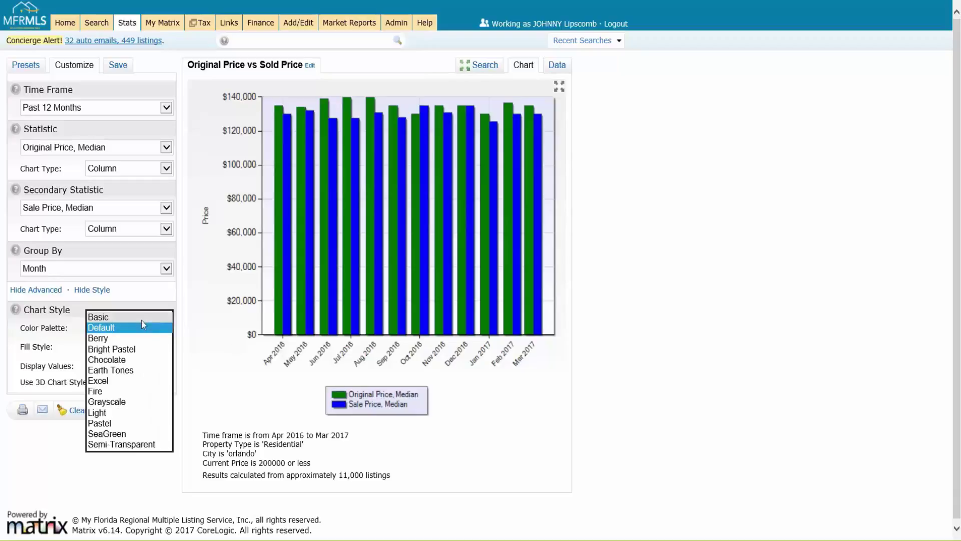
click(129, 352)
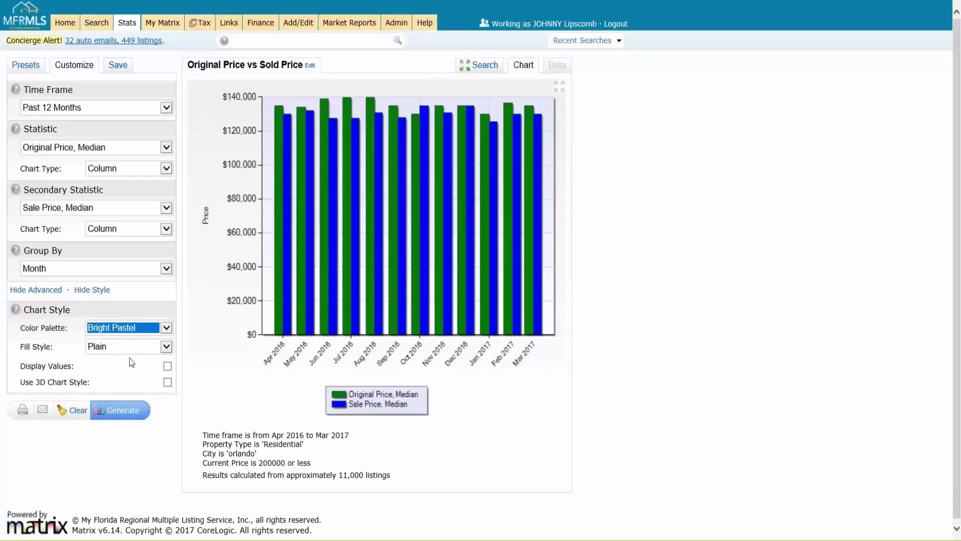
click(128, 413)
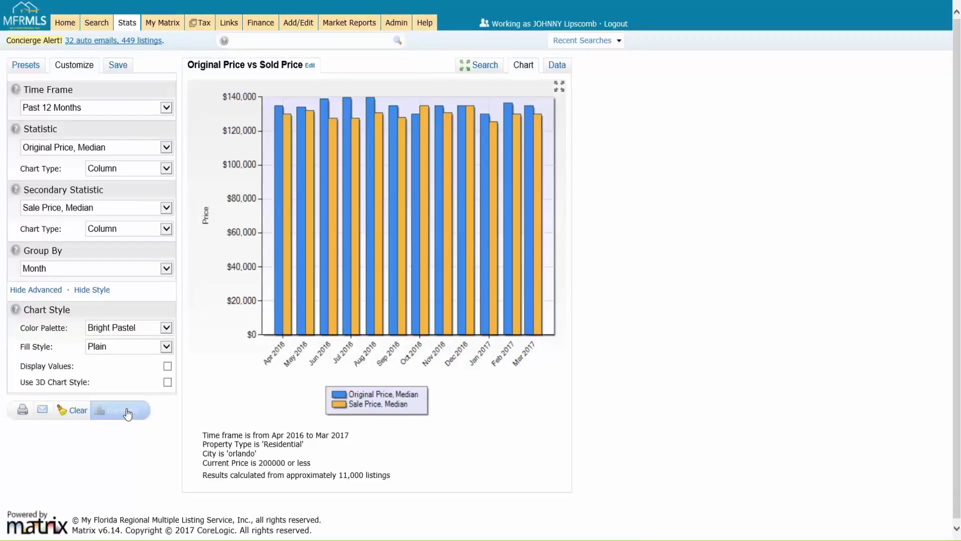
click(129, 328)
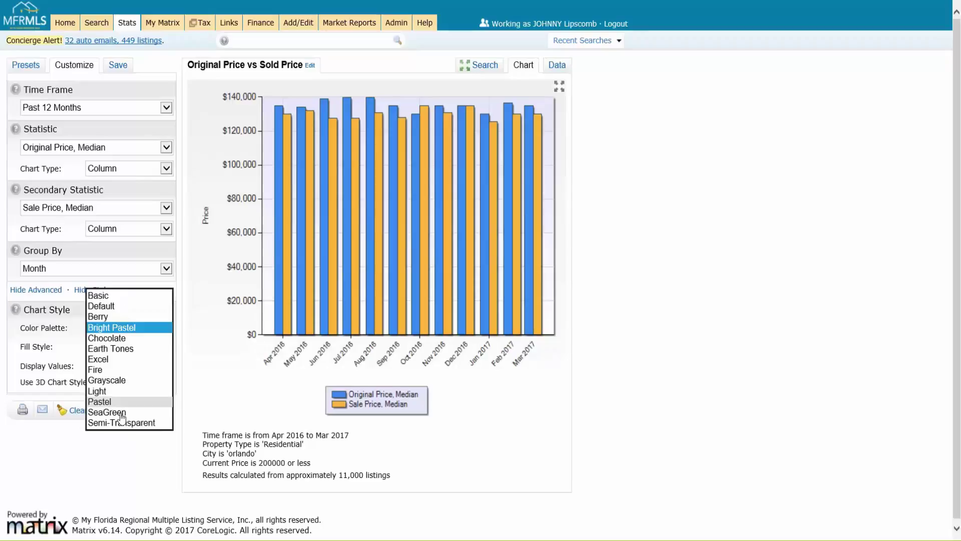
click(214, 317)
Set the bar fill style to Cylinder and regenerate the chart
click(124, 350)
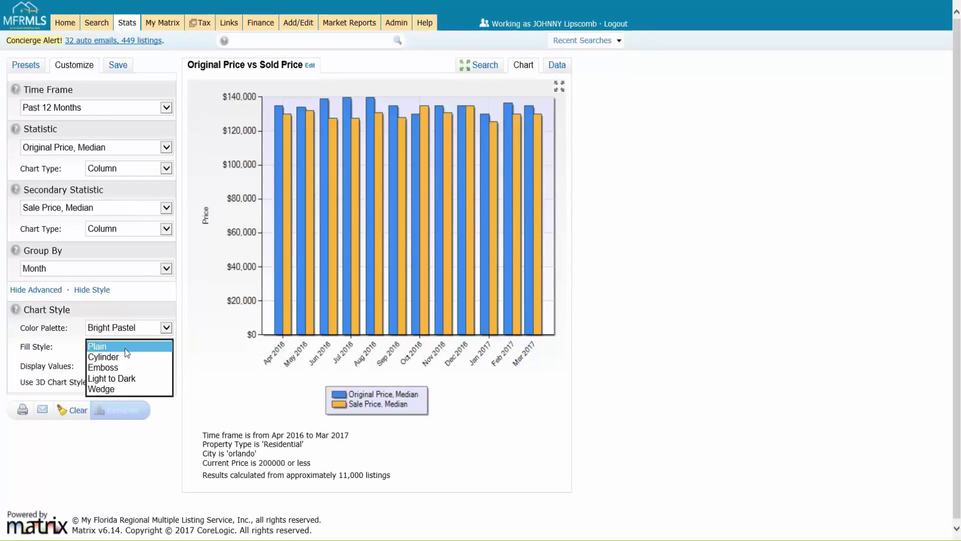
click(113, 357)
click(123, 411)
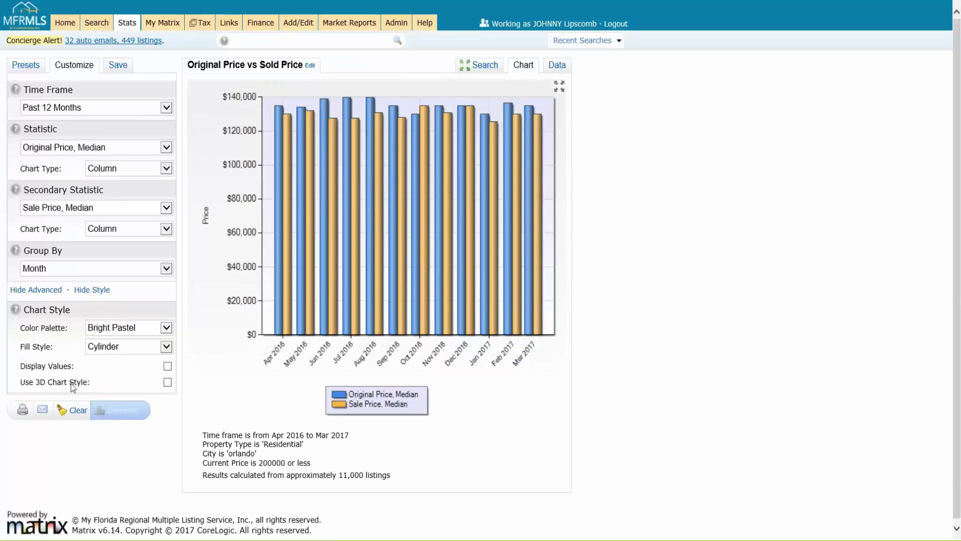
click(118, 344)
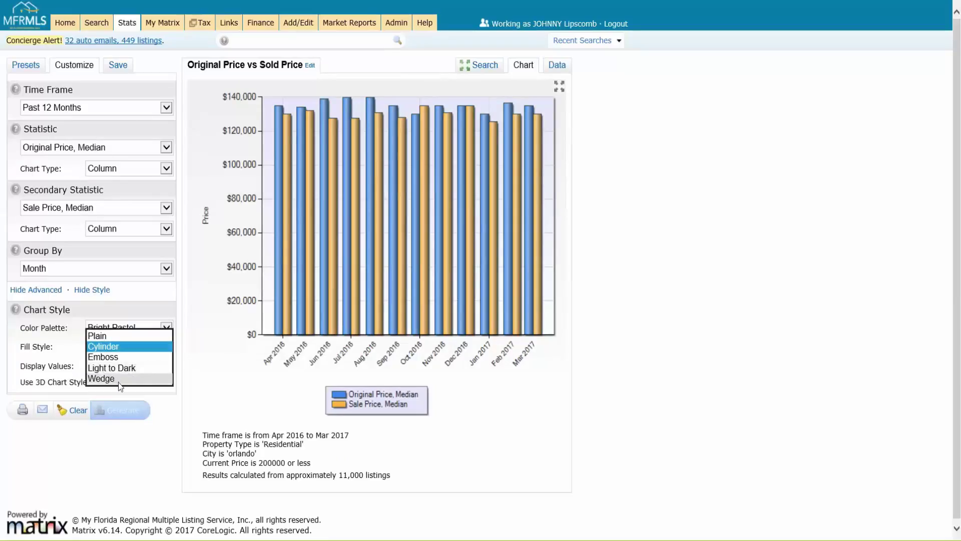
click(195, 355)
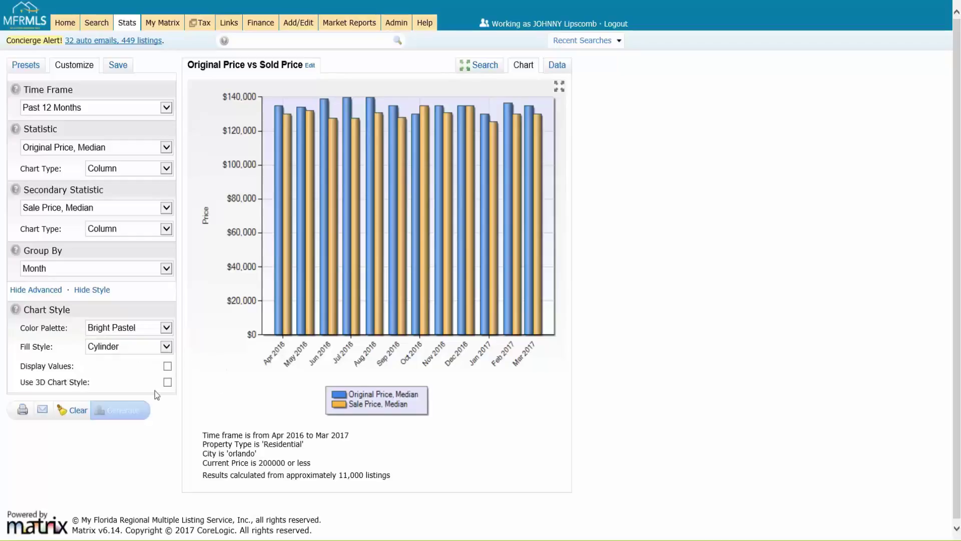
Turn on Display Values so each bar shows its dollar value, and regenerate
click(168, 367)
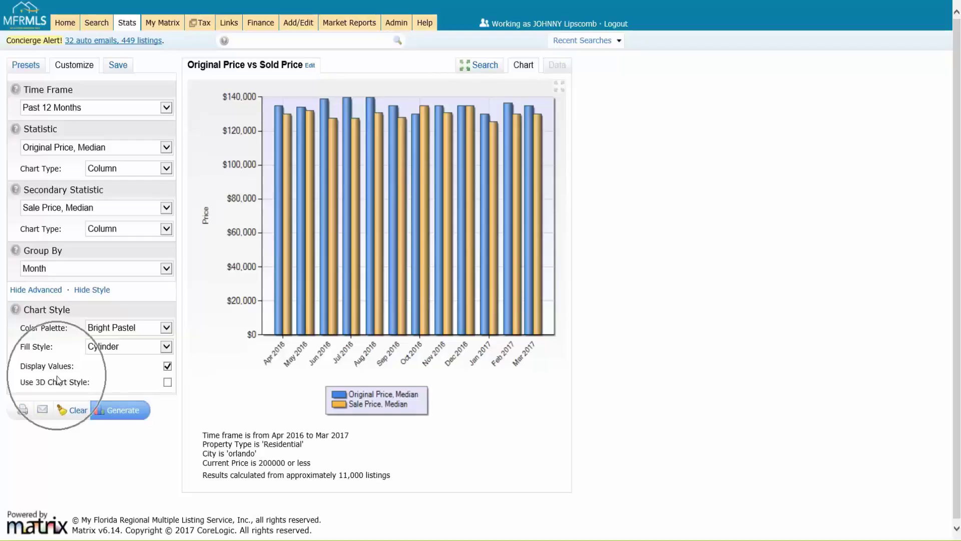
click(126, 411)
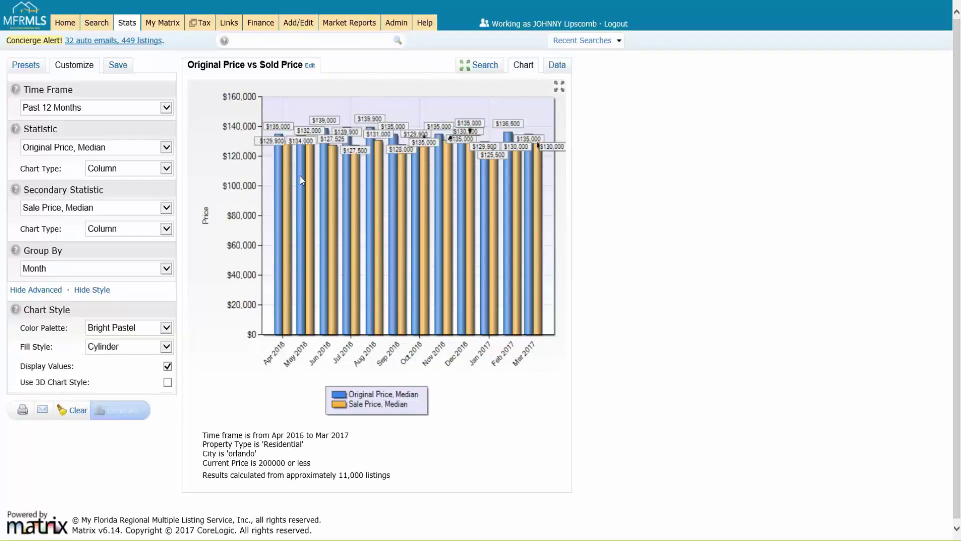
click(401, 160)
View the monthly medians in the Data tab, export them as CSV, and return to the chart
click(560, 73)
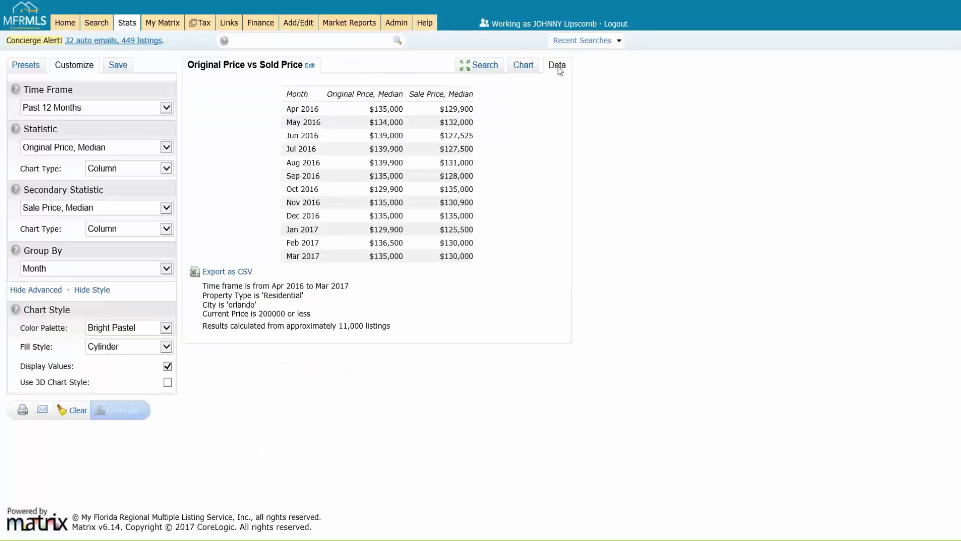
click(223, 272)
click(526, 69)
Turn off value labels and regenerate the cylinder chart in 3D style
click(168, 366)
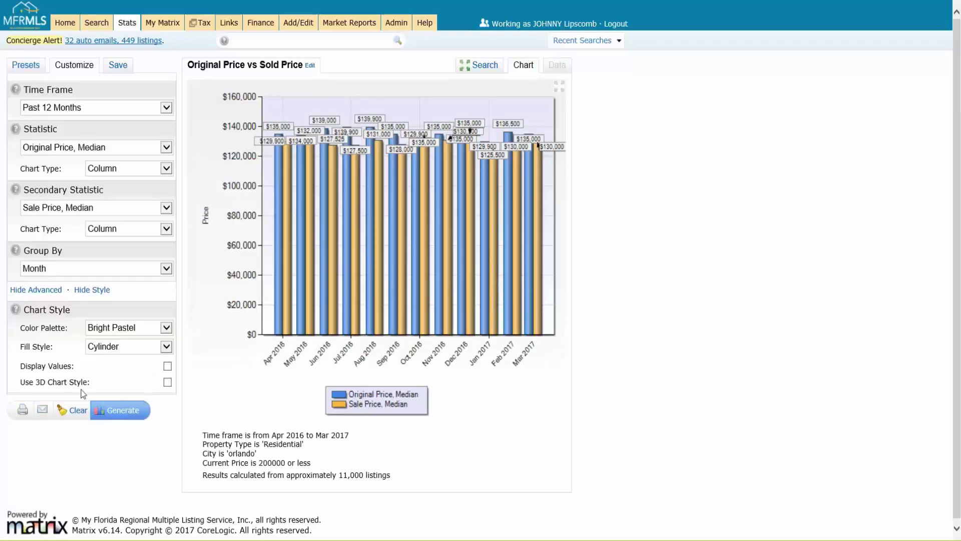
click(168, 383)
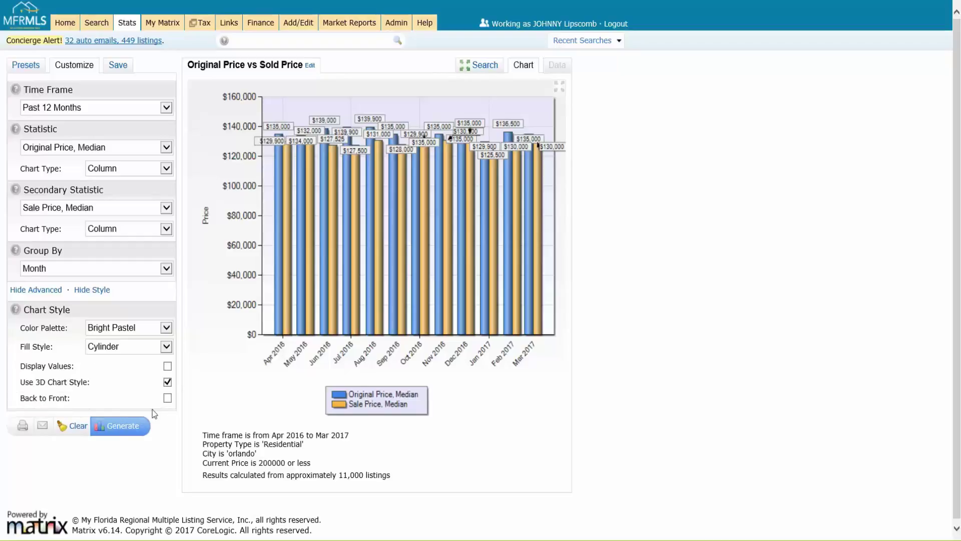
click(124, 427)
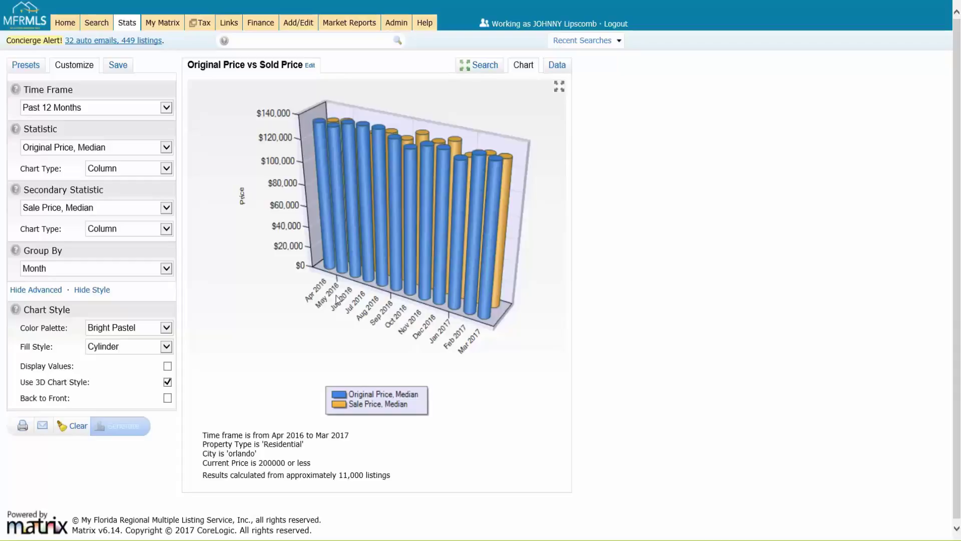
Set Statistic to Original Price, Average and Secondary Statistic to Sale Price, Average, then regenerate
click(31, 68)
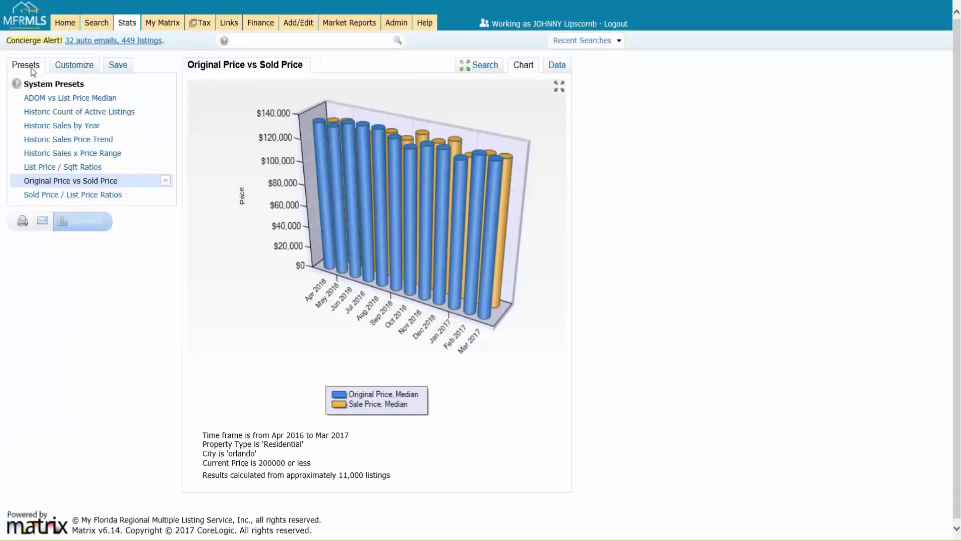
click(83, 66)
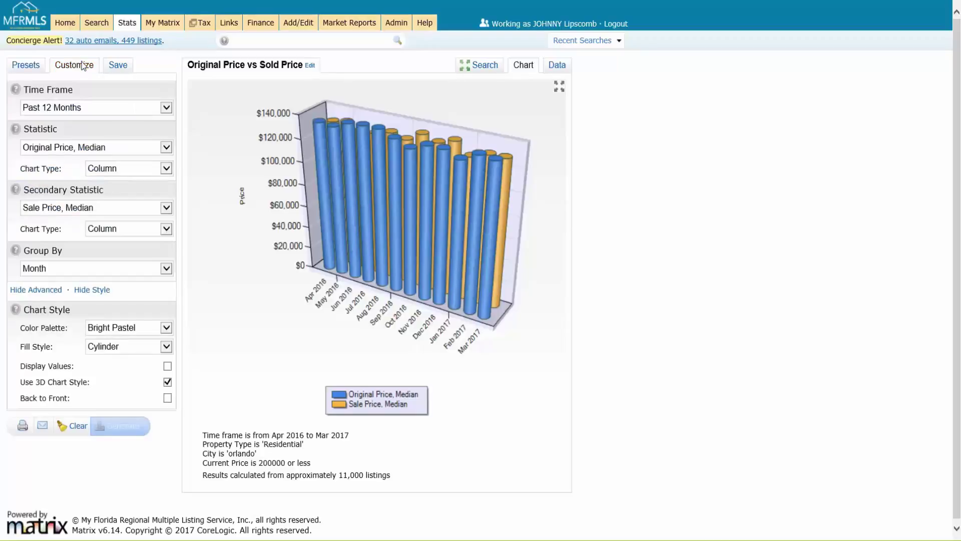
click(122, 145)
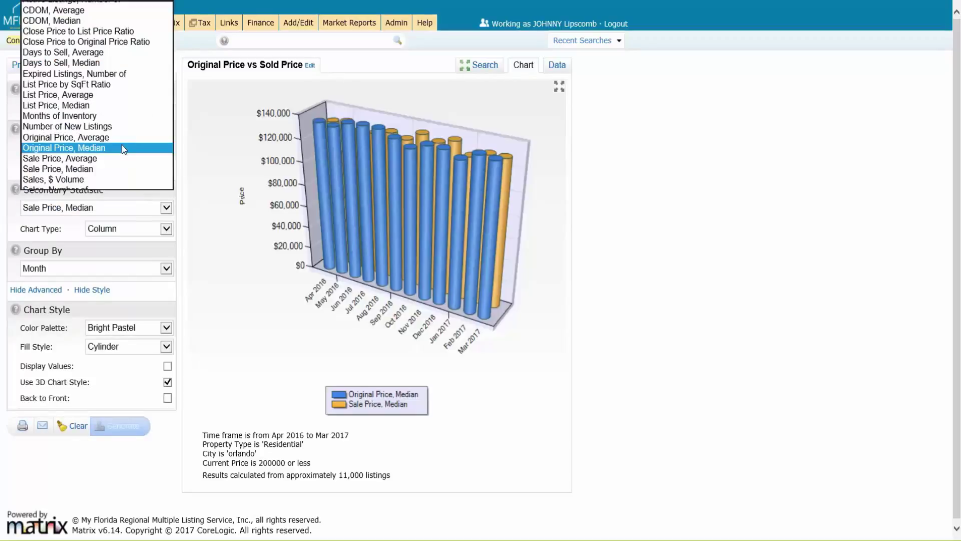
click(104, 137)
click(92, 199)
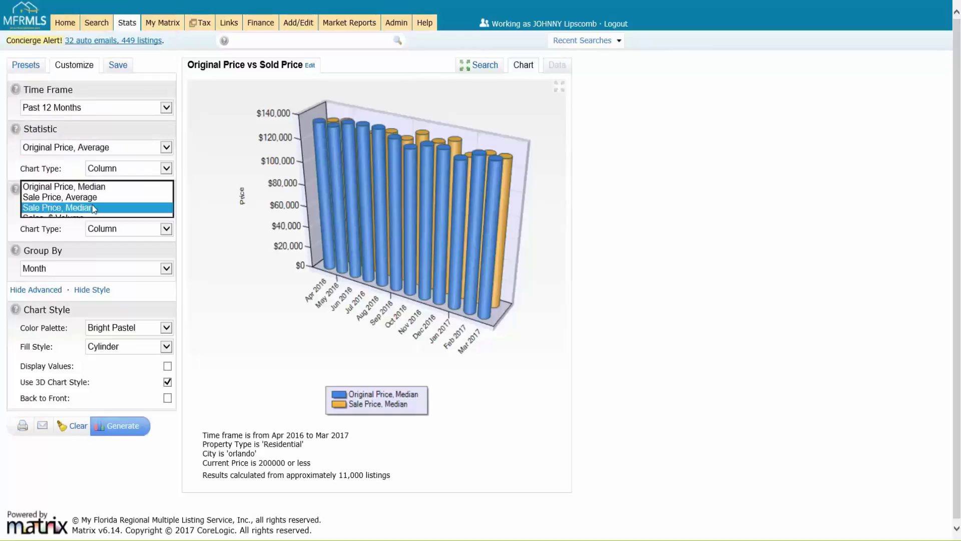
click(98, 196)
click(190, 245)
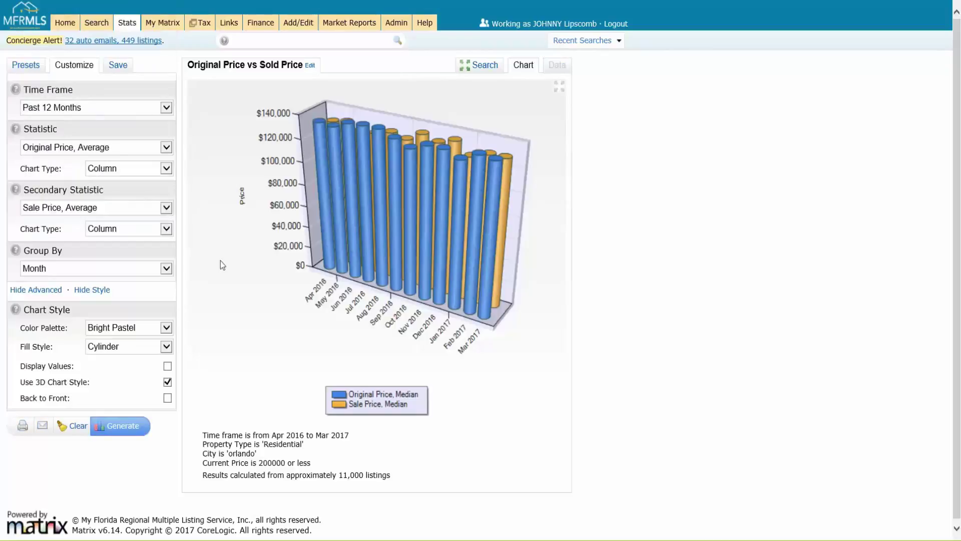
click(129, 434)
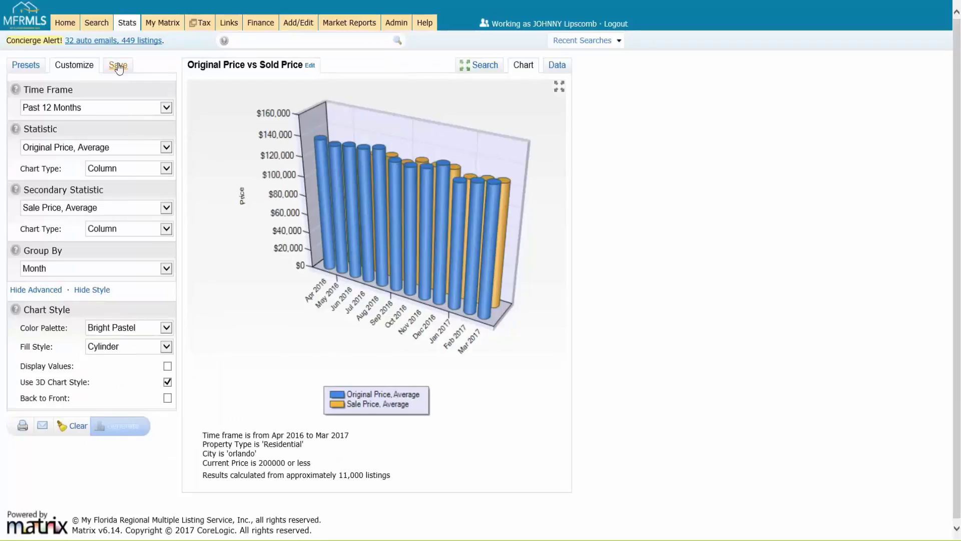
click(119, 69)
Name the preset 'My Stats' and enable Save Search Criteria and Show on Home Page Stats Widget
click(118, 69)
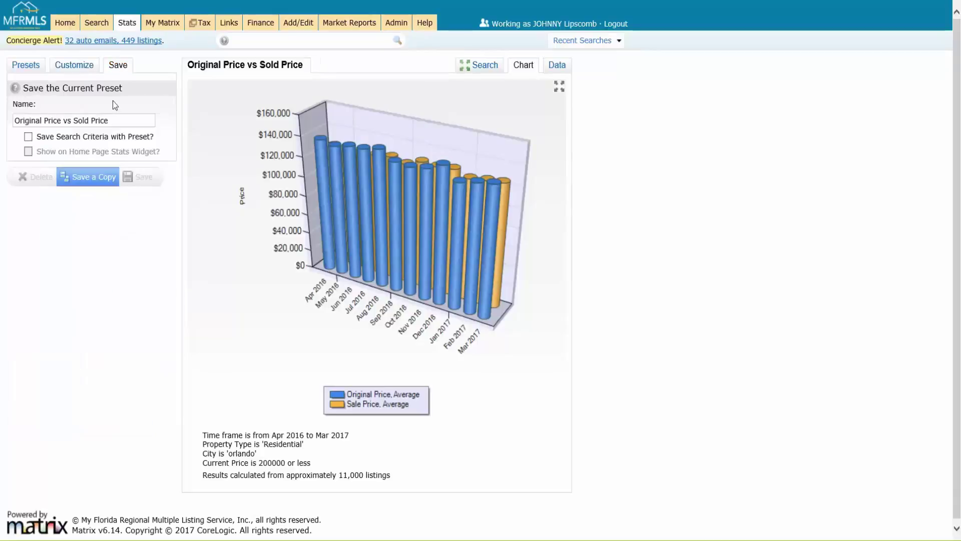
drag(125, 121, 14, 121)
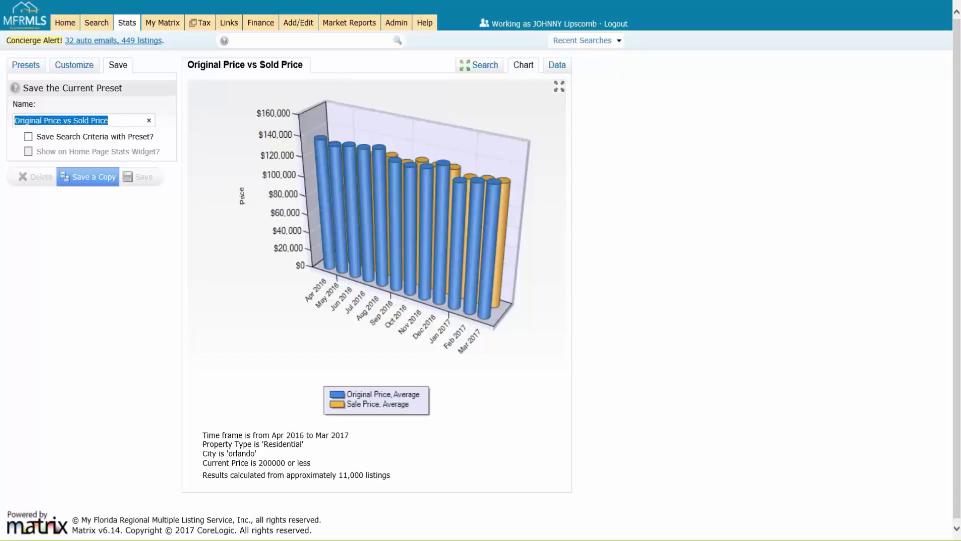
text(My s)
key(BackSpace)
text(Stat)
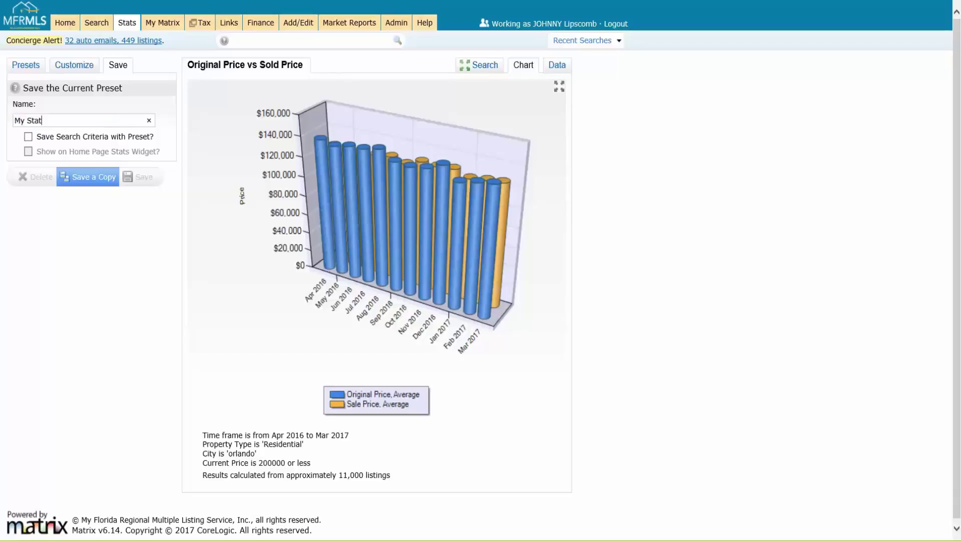
text(s)
click(38, 157)
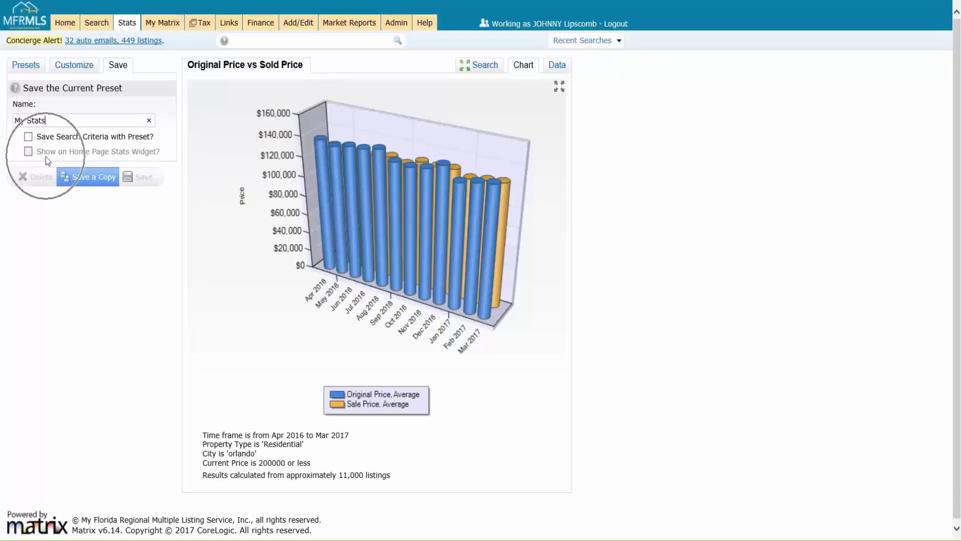
click(28, 138)
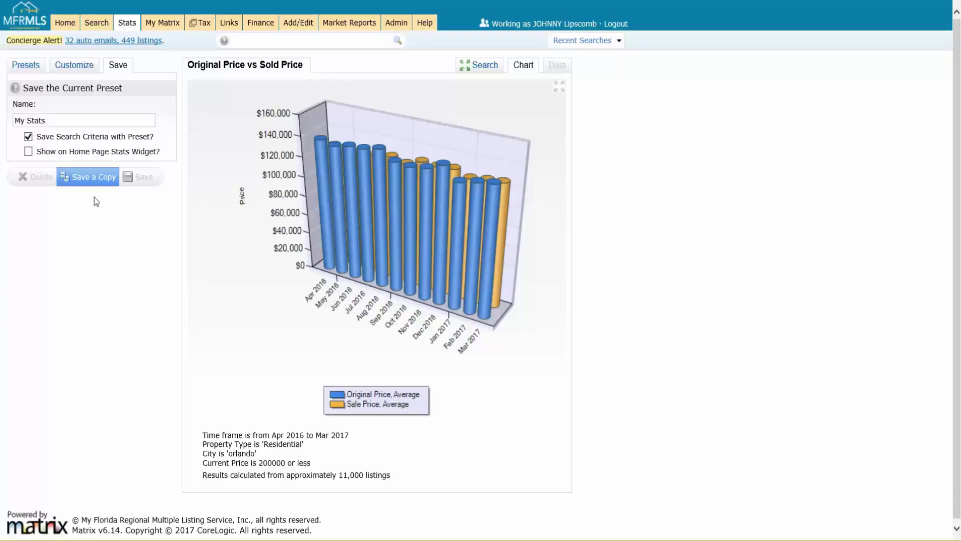
click(29, 152)
Rename the preset to 'Advanced Matrix Stats' and save it as a new copy
triple_click(65, 121)
text(Advanced matri)
key(BackSpace)
key(BackSpace)
key(BackSpace)
key(BackSpace)
key(BackSpace)
text(Matrix Stats)
click(98, 182)
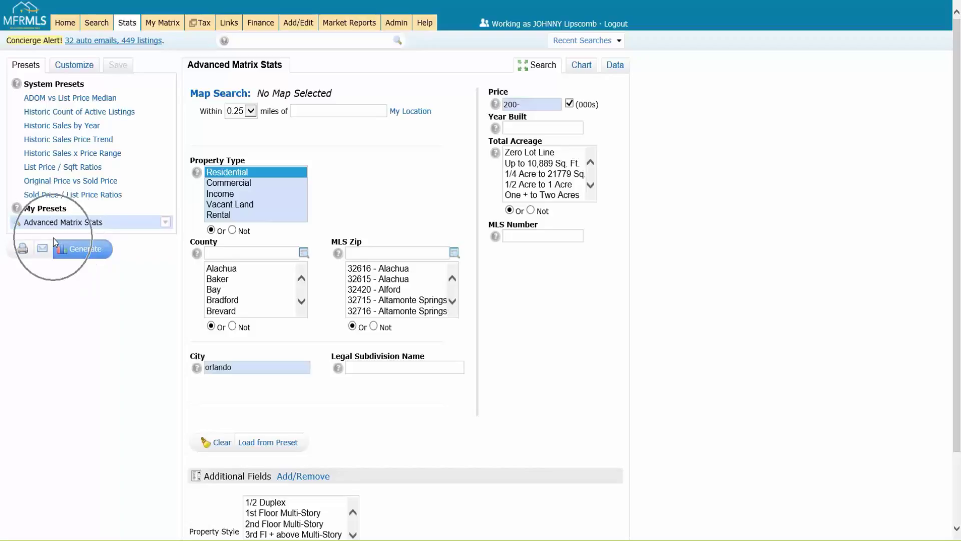
From the Home dashboard's My Stats widget, open the Advanced Matrix Stats preset
click(65, 24)
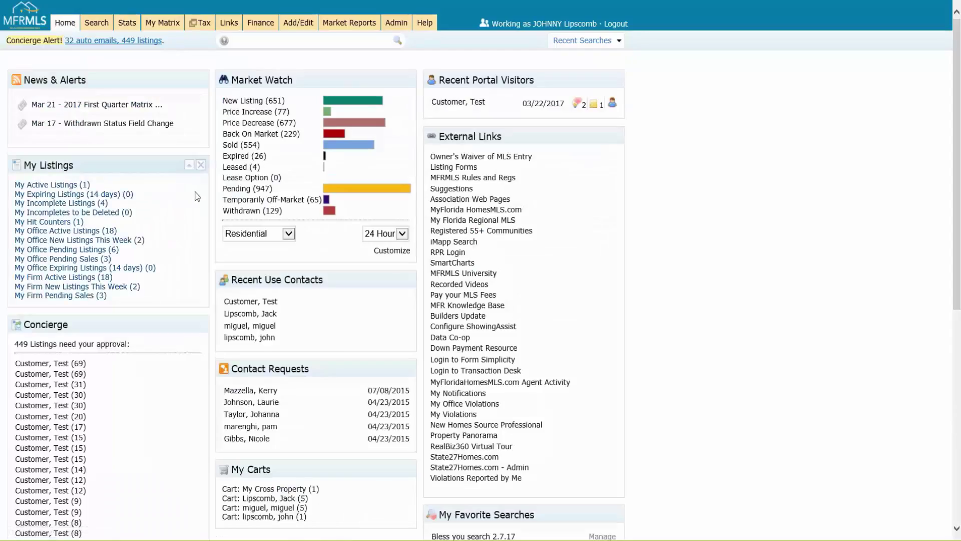
scroll(592, 260, down, 3)
scroll(592, 261, down, 6)
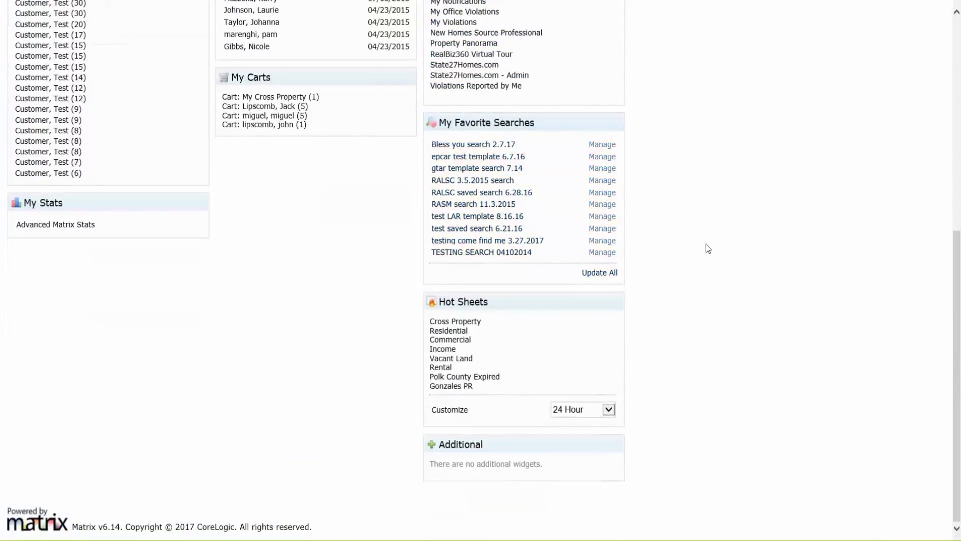
click(45, 232)
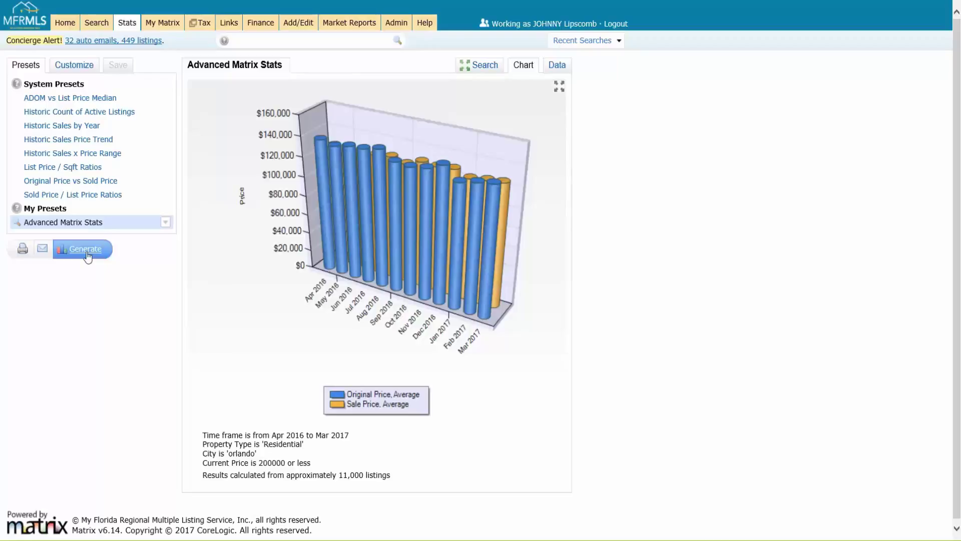
click(226, 75)
click(43, 250)
Try saving the Advanced Matrix Stats chart as a picture, then switch to its Data table
click(22, 251)
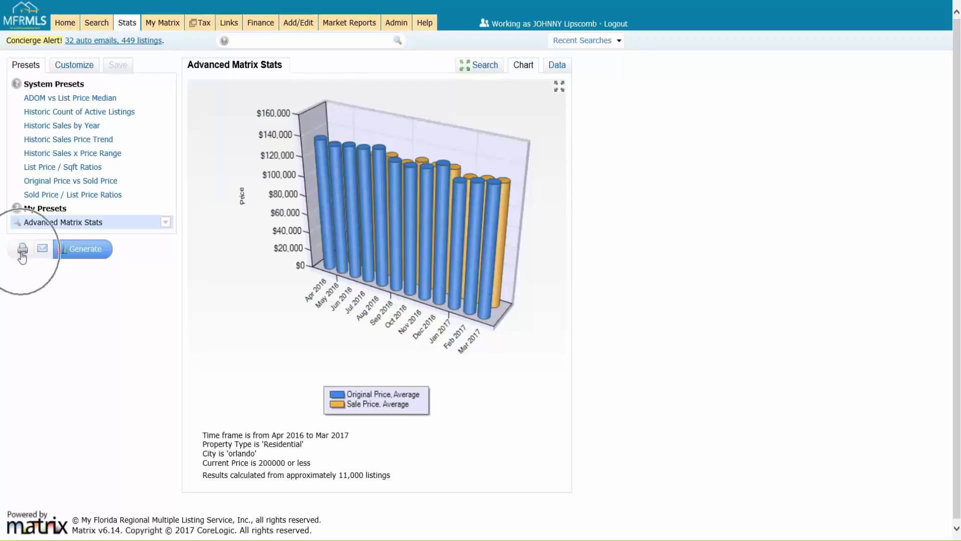
right_click(386, 198)
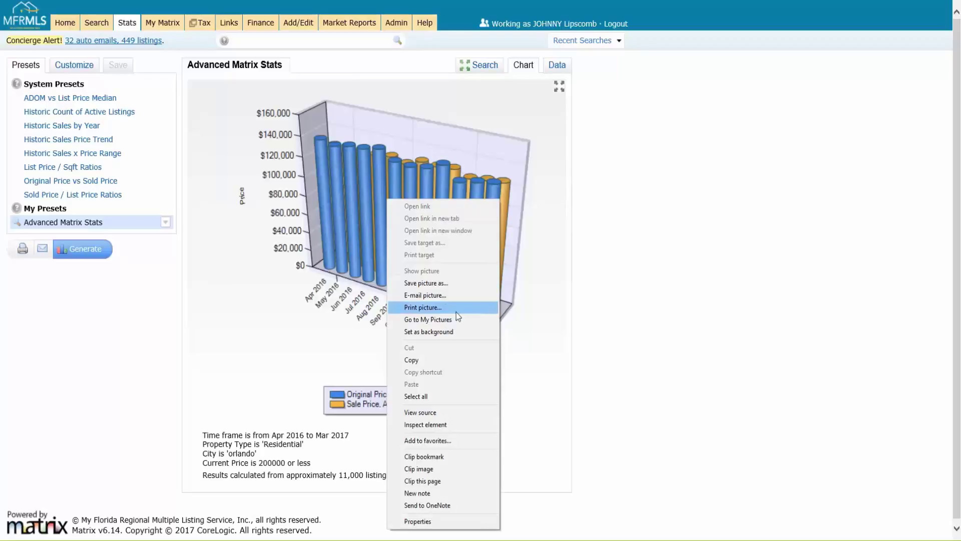
click(434, 281)
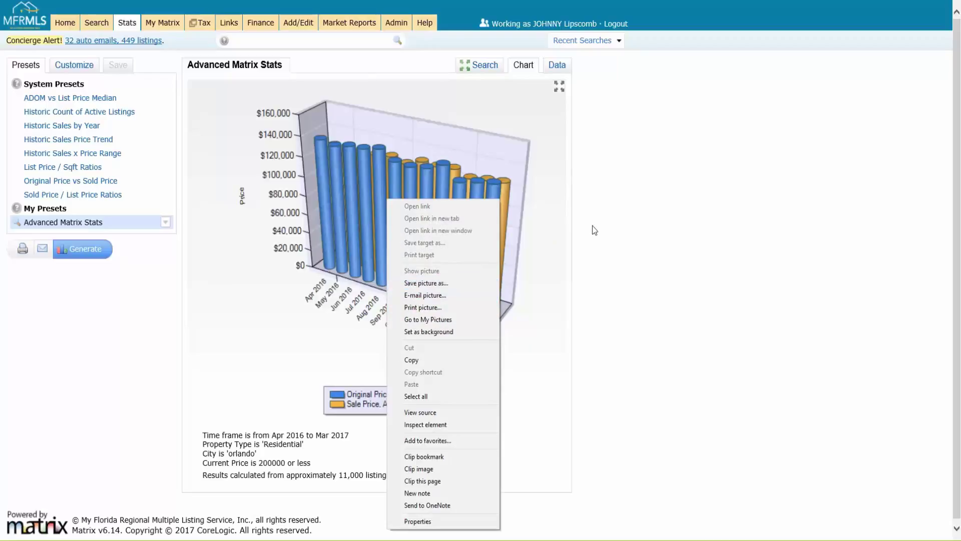
click(579, 167)
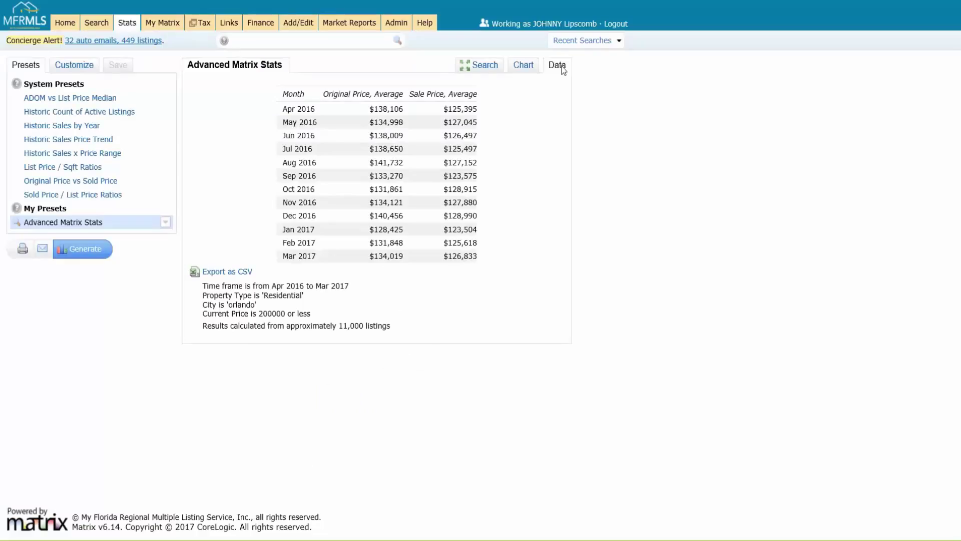
click(563, 70)
Open a blank Stats criteria form and look at its Additional Fields Add/Remove section
mouse_move(156, 18)
click(125, 28)
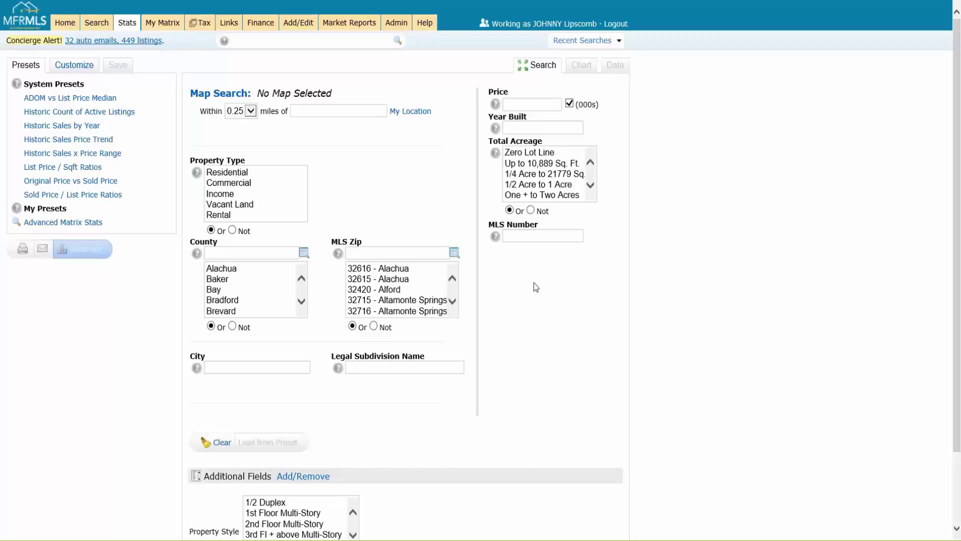
scroll(534, 283, down, 2)
click(297, 404)
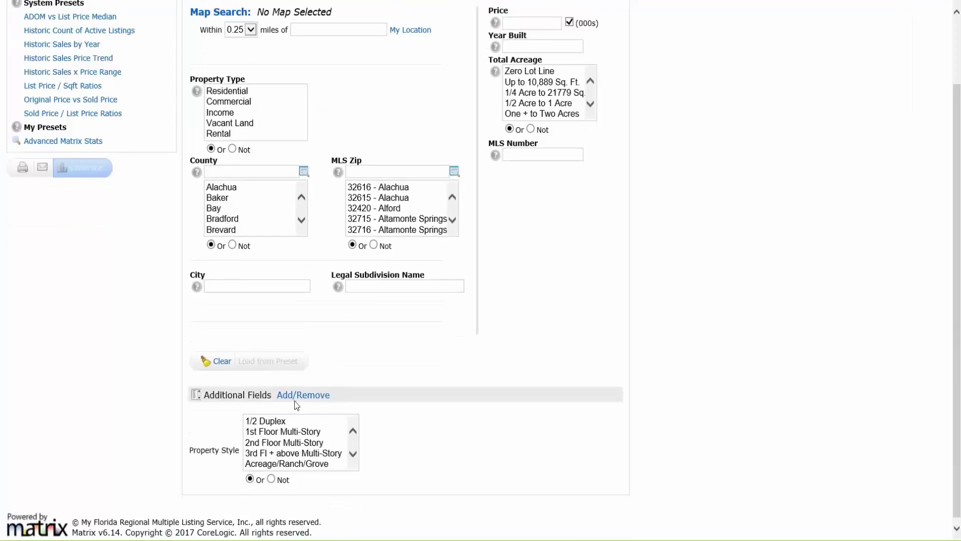
scroll(296, 403, up, 2)
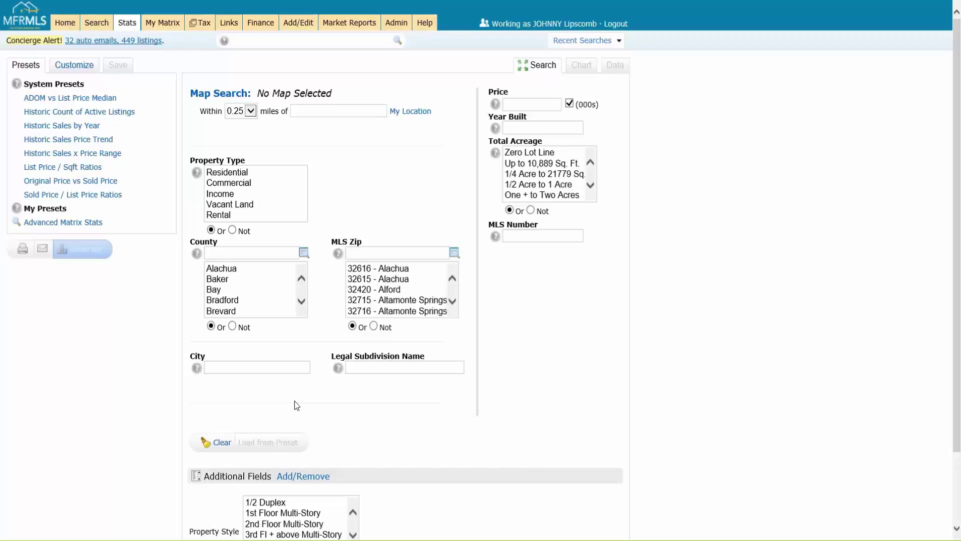
Start a Residential Quick search with price 200-, Private pool and City orlando
click(107, 28)
mouse_move(150, 41)
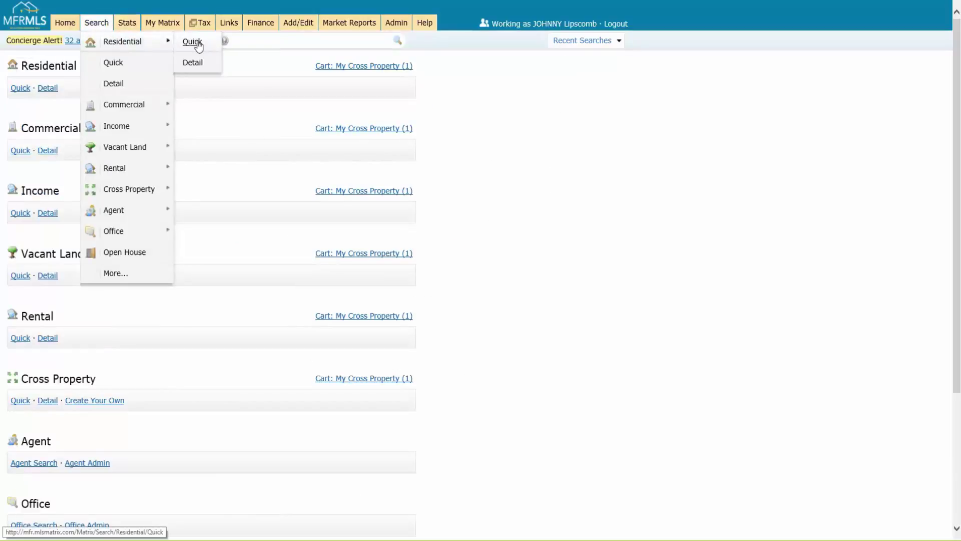
click(198, 44)
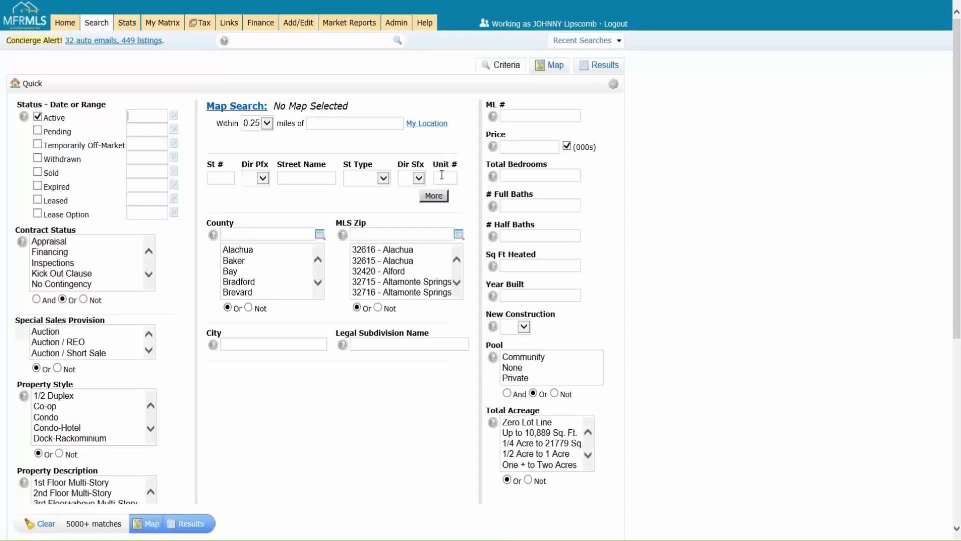
click(531, 147)
text(200-)
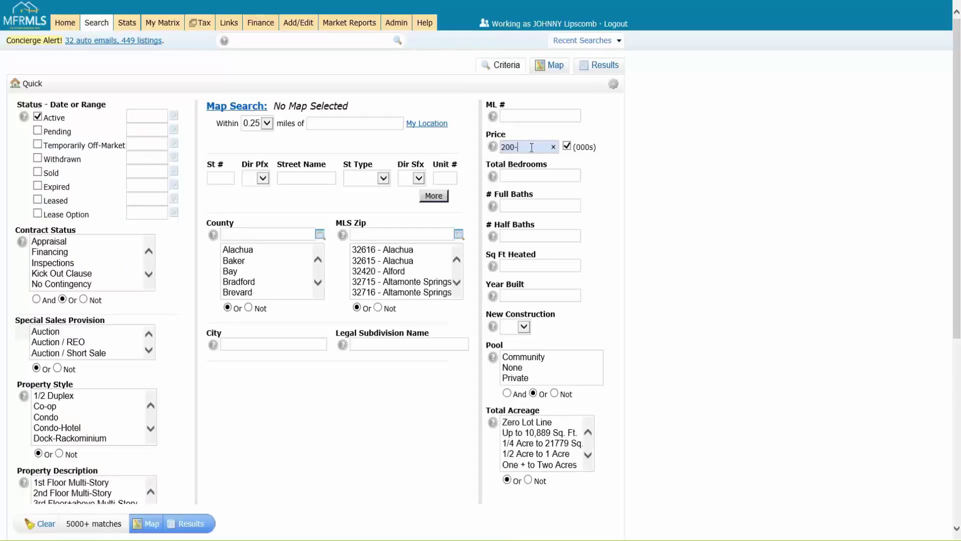
click(516, 378)
click(260, 353)
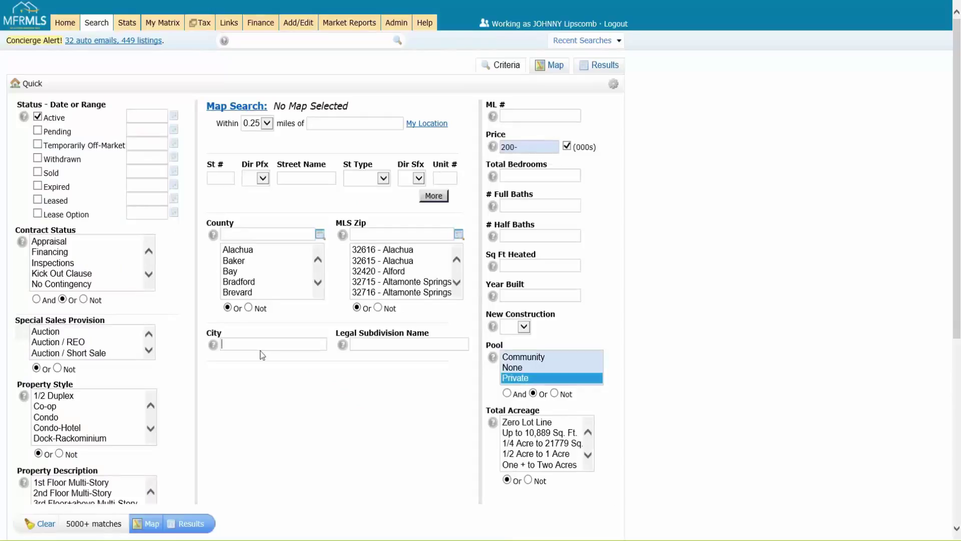
text(orlando)
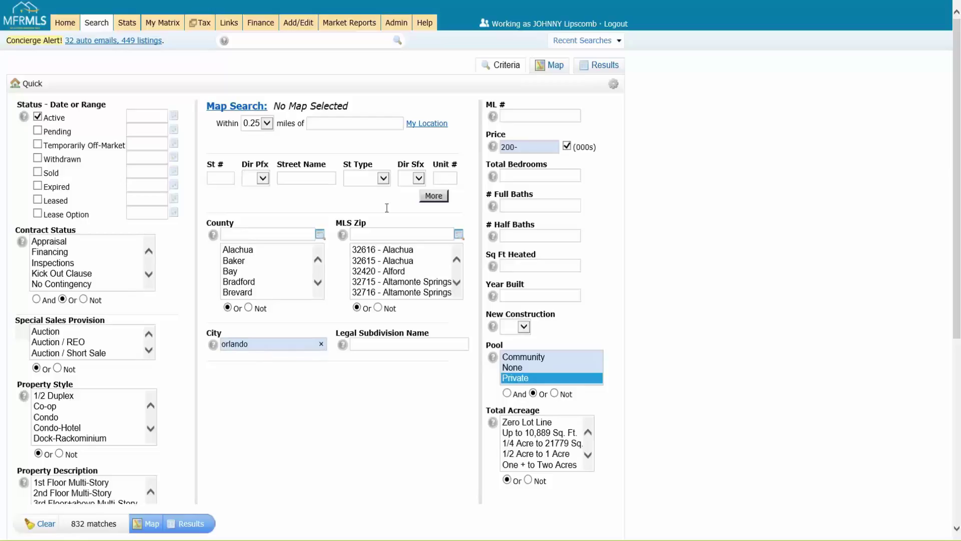
Require 4+ bedrooms, 2+ full baths and the Single Family Home property style
click(552, 173)
text(4+)
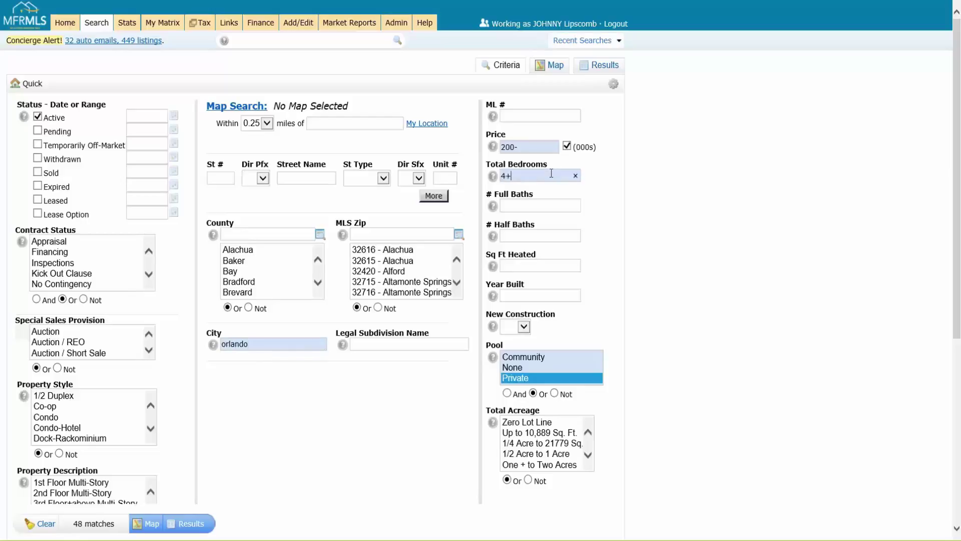
key(Tab)
text(2+)
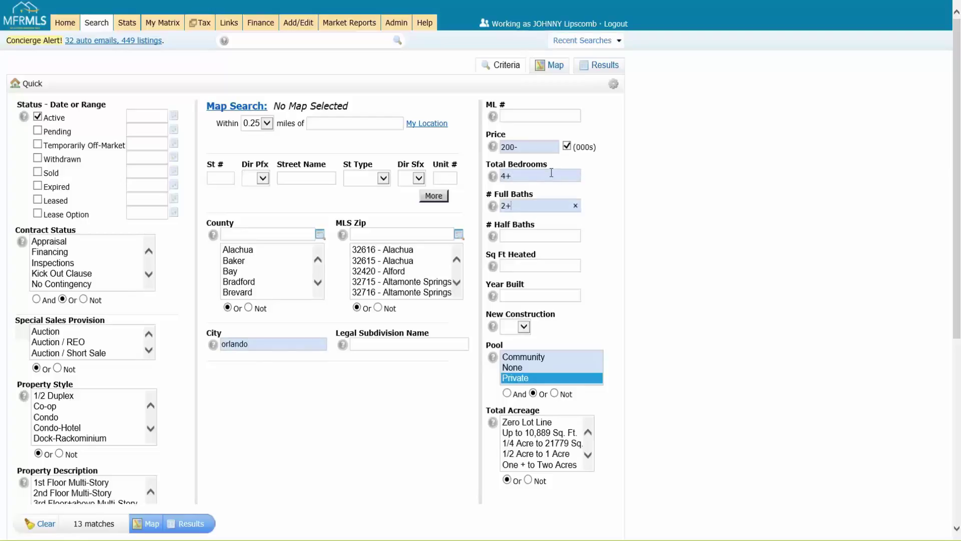
scroll(125, 411, down, 1)
scroll(165, 398, down, 3)
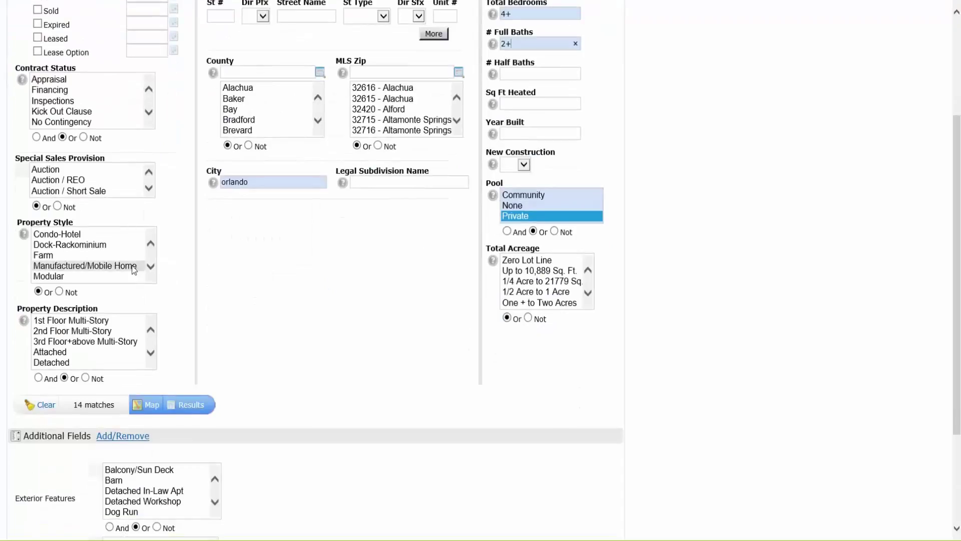
scroll(120, 265, down, 1)
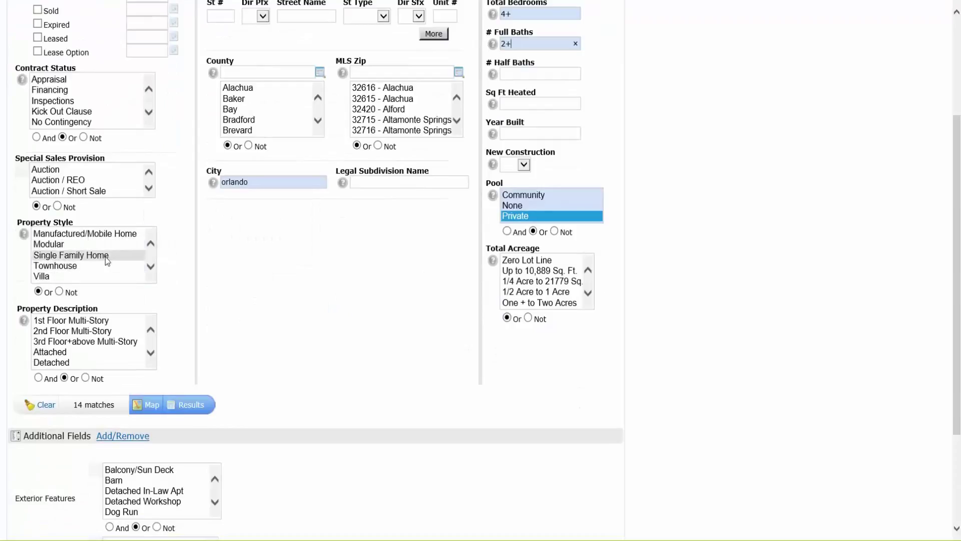
click(105, 257)
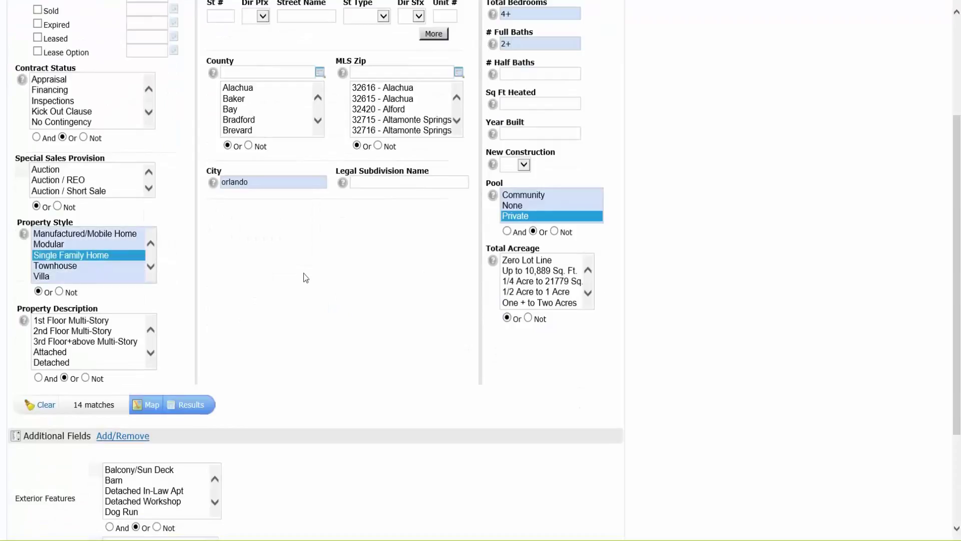
Run the Orlando search, send its 13 results to Stats Charts, then reload an empty Stats page
click(193, 412)
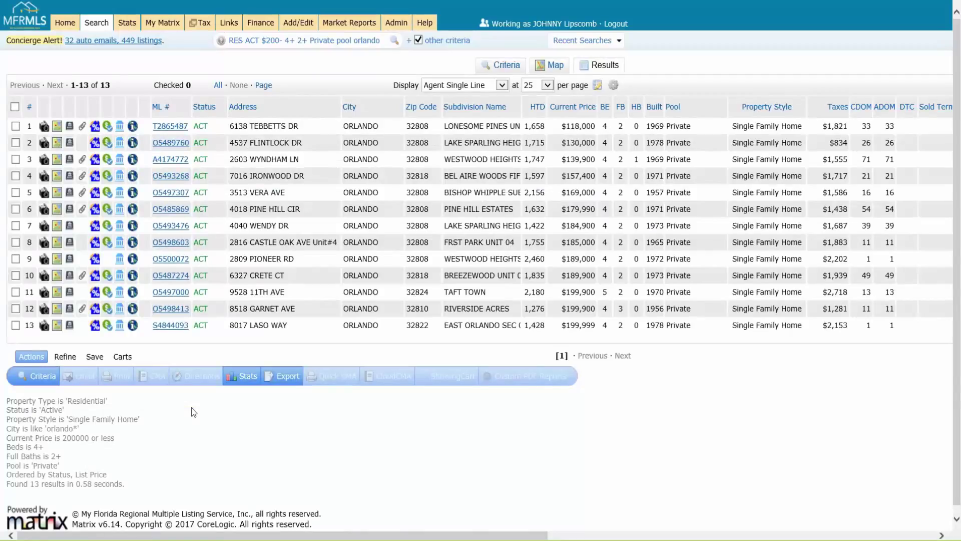
click(244, 383)
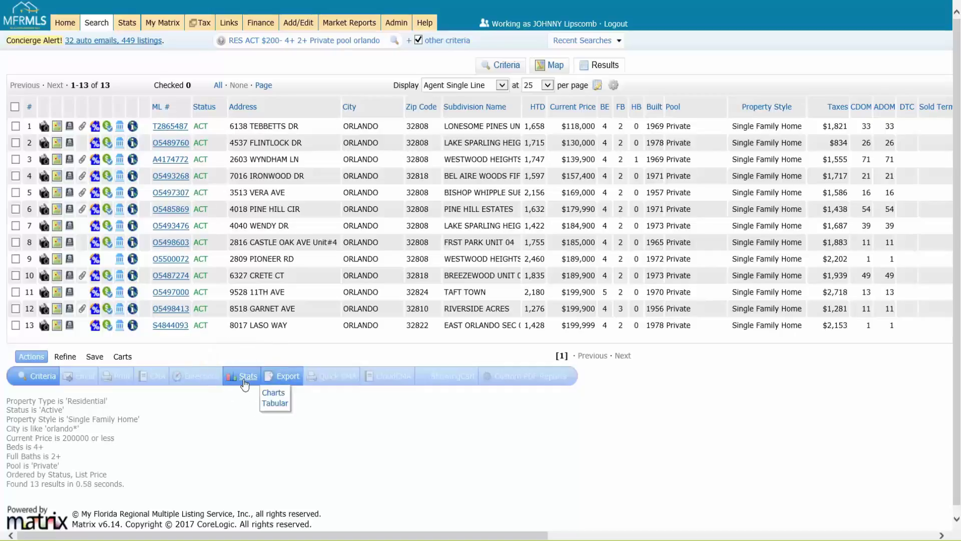
click(273, 394)
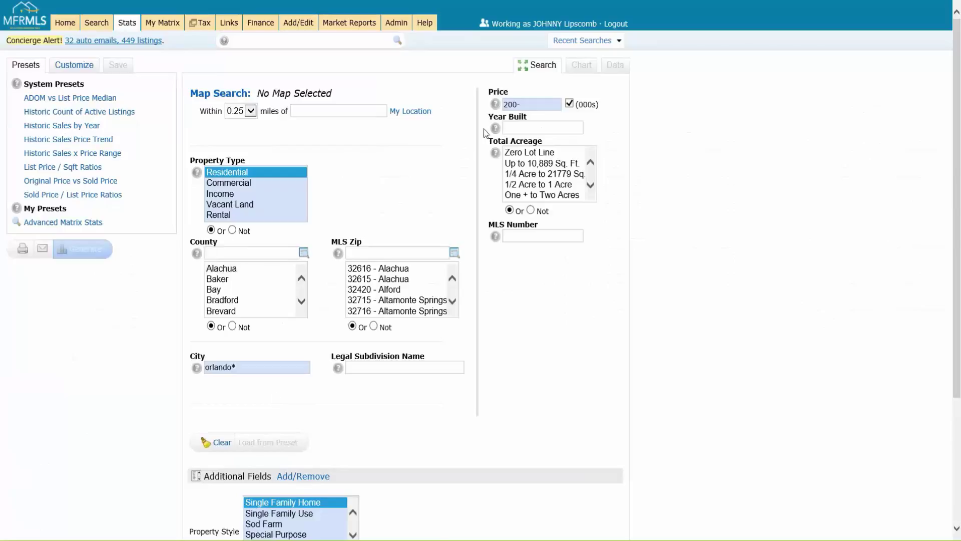
scroll(303, 452, down, 3)
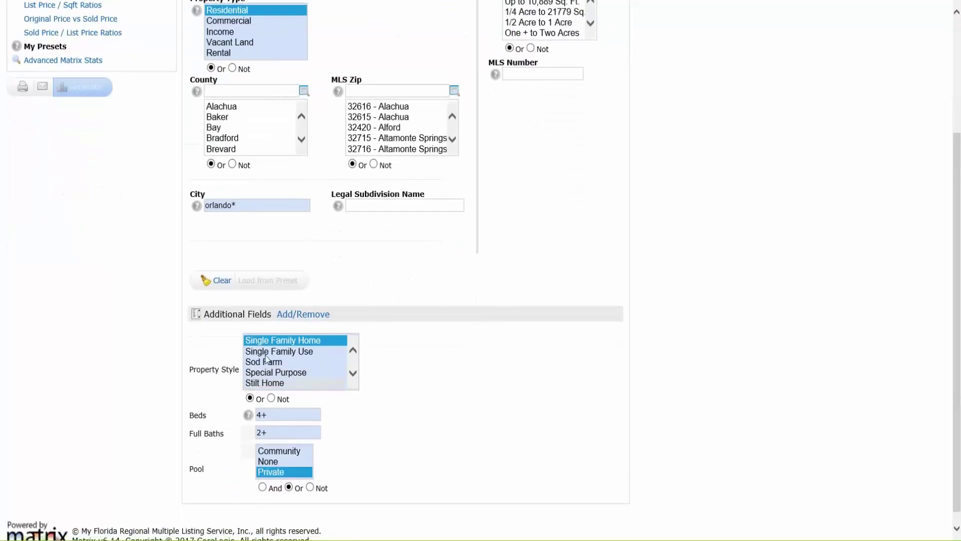
scroll(367, 408, up, 3)
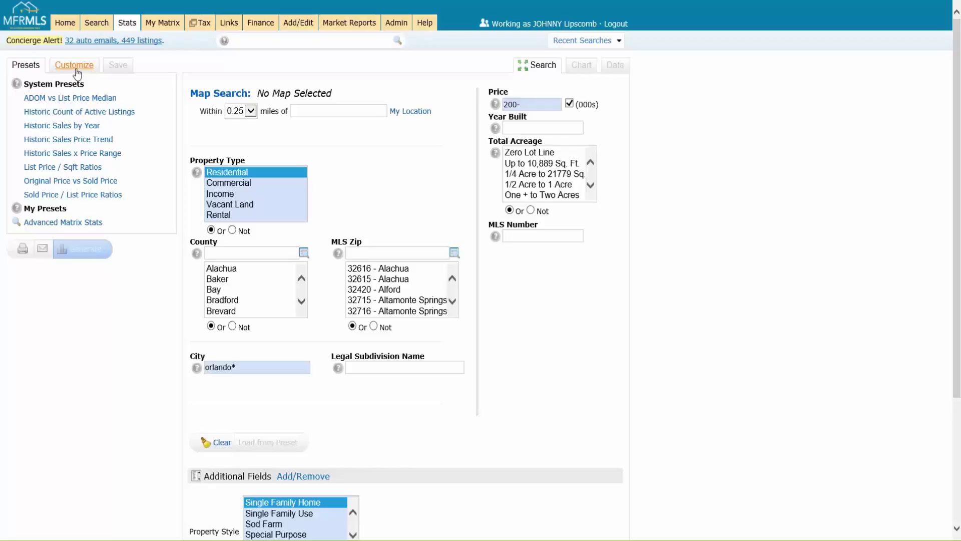
click(131, 29)
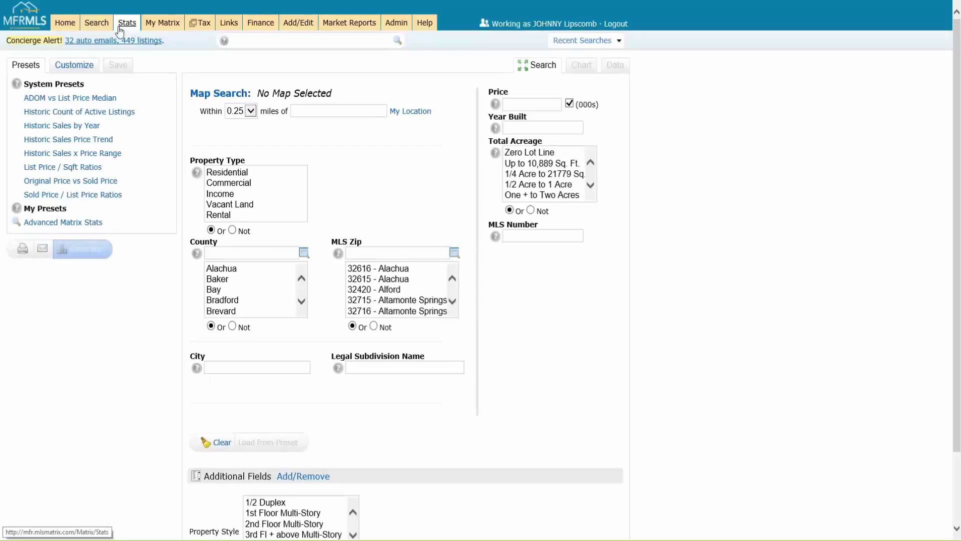
From a new Residential Quick search, rerun the latest Orlando search from Recent Searches
mouse_move(96, 23)
click(193, 40)
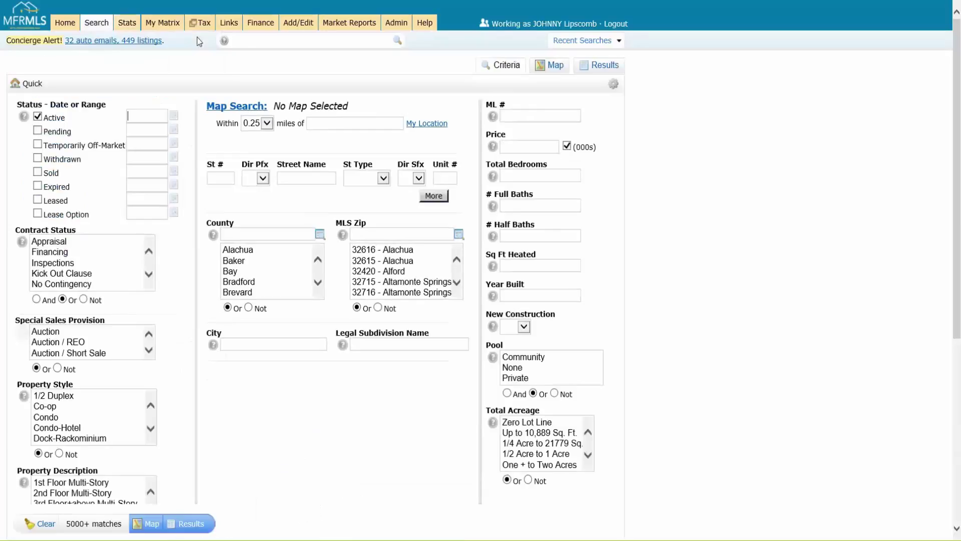
click(620, 41)
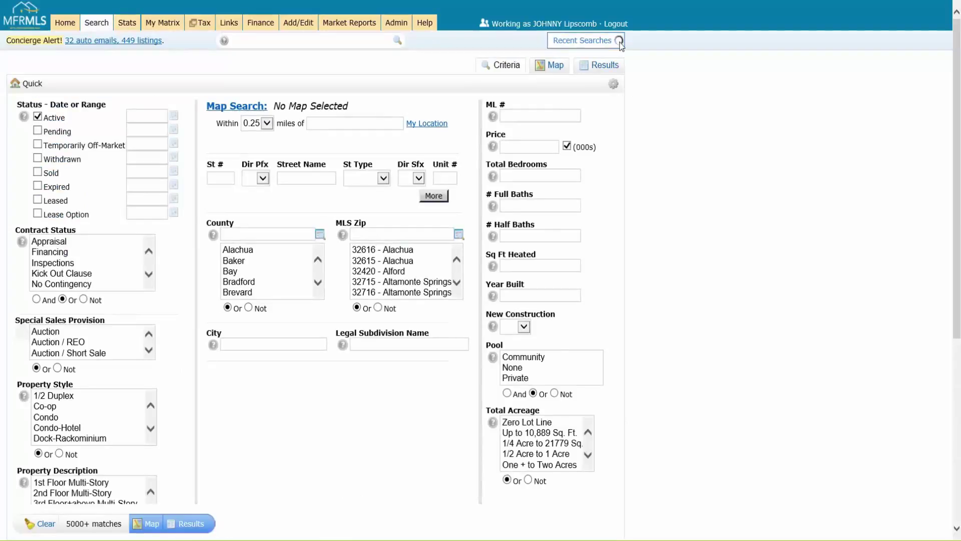
click(601, 53)
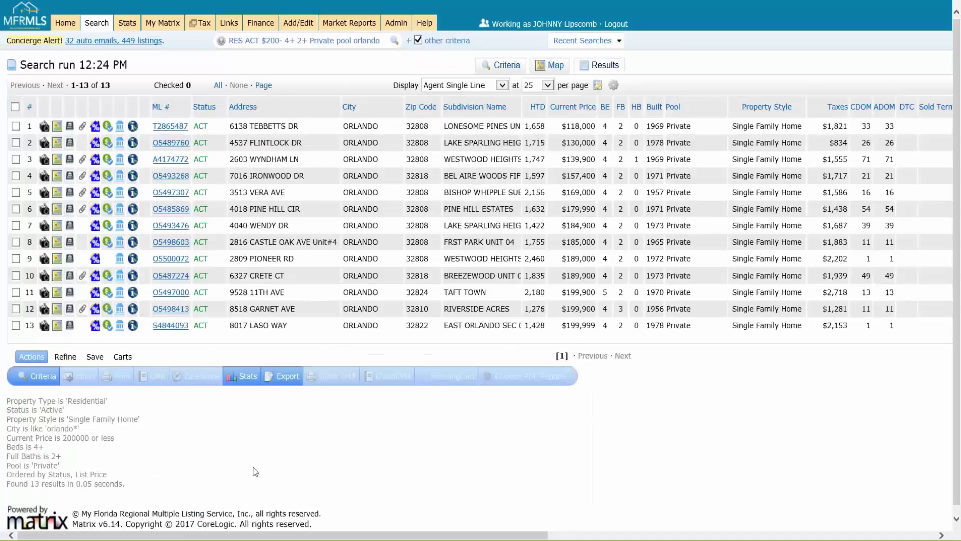
Show the 13 results as a Stats Tabular market analysis
click(247, 379)
click(282, 395)
mouse_move(245, 380)
click(279, 405)
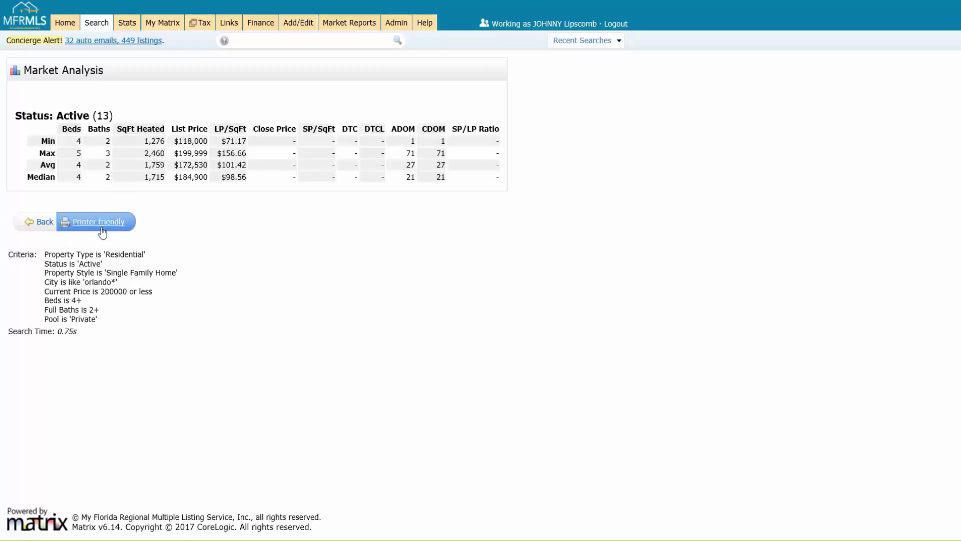
Return to the Orlando results, check all 13 listings, and choose Quick CMA
click(44, 223)
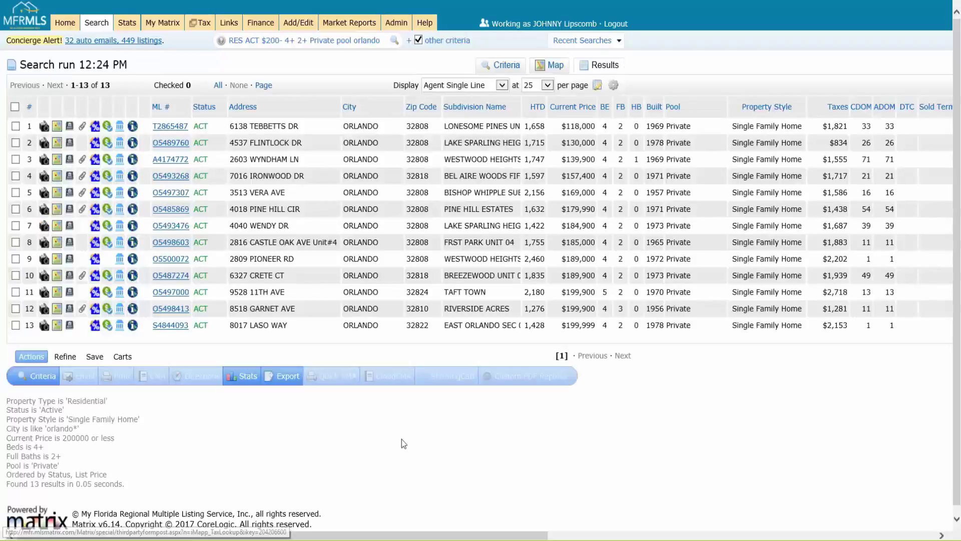
click(15, 107)
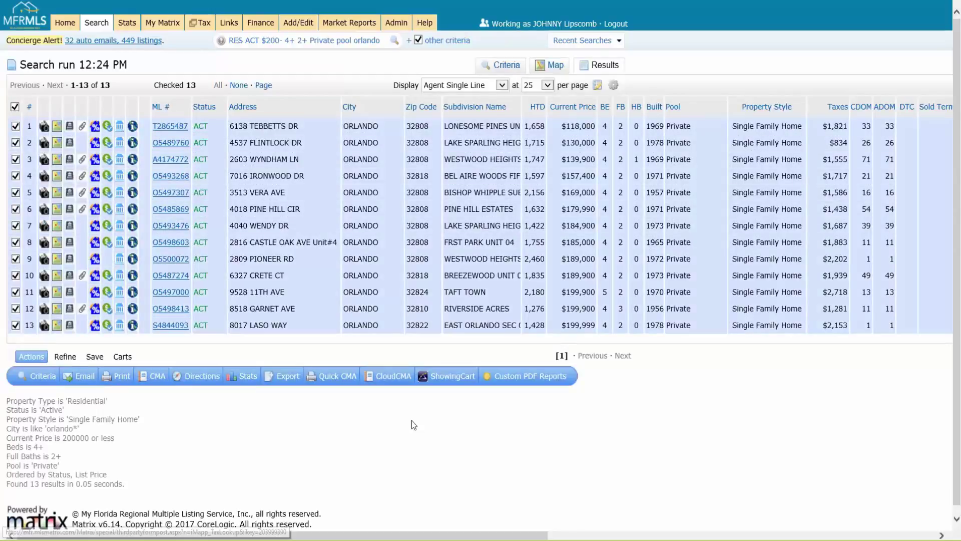
click(350, 383)
click(350, 384)
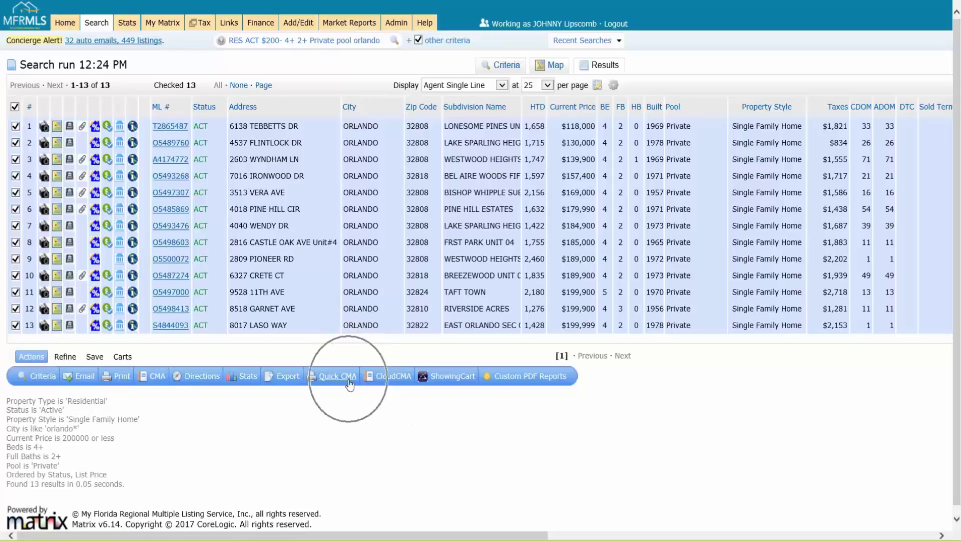